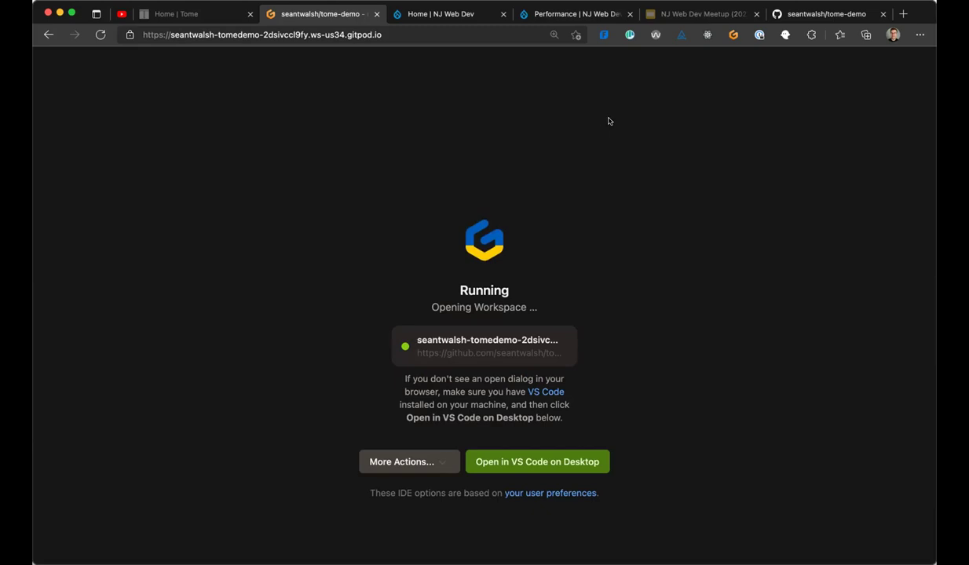
Open the running tome-demo workspace in the browser and dismiss the VS Code Desktop prompt
{"action": "left_click", "coordinate": [384, 461]}
{"action": "left_click", "coordinate": [420, 495]}
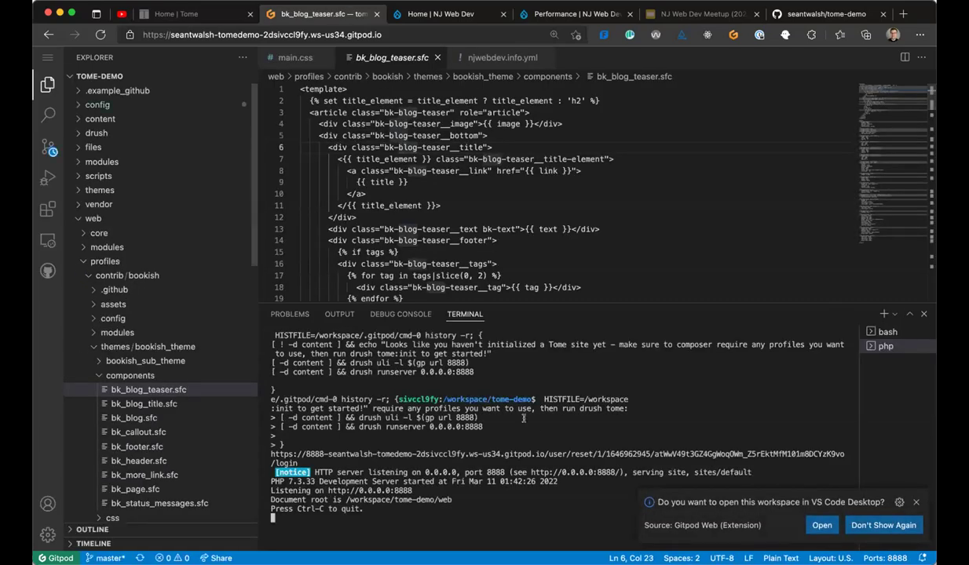
{"action": "left_click", "coordinate": [913, 503]}
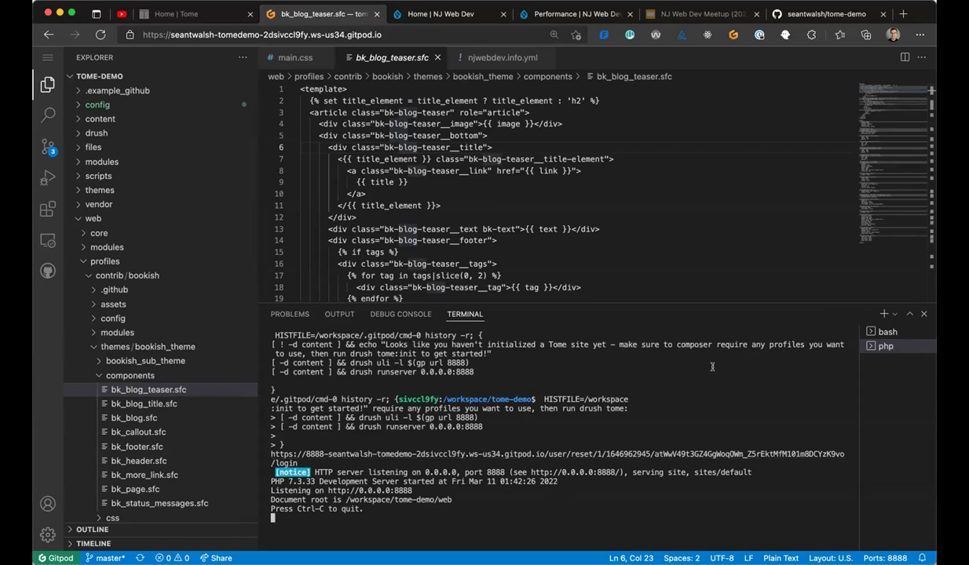
{"action": "left_click", "coordinate": [884, 332]}
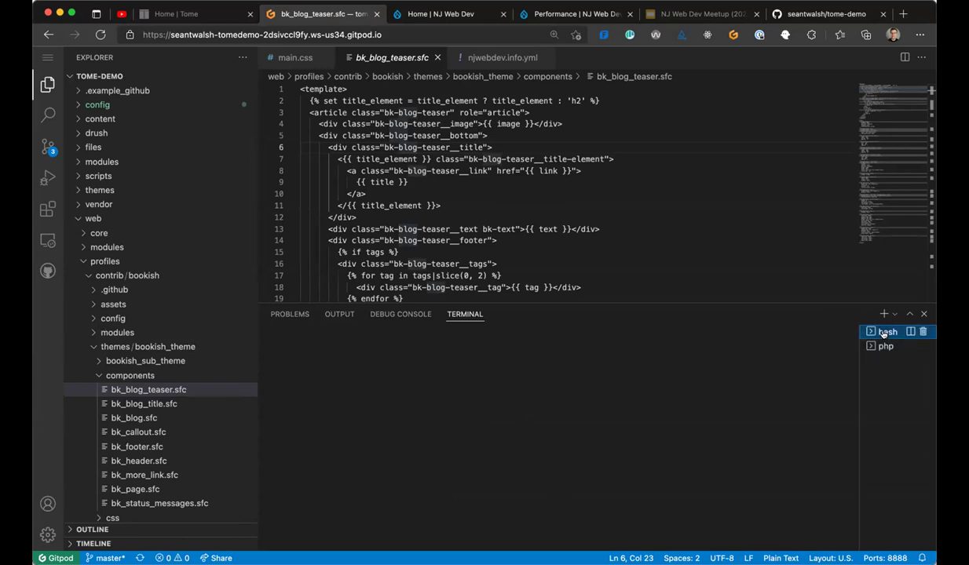
{"action": "left_click", "coordinate": [669, 364]}
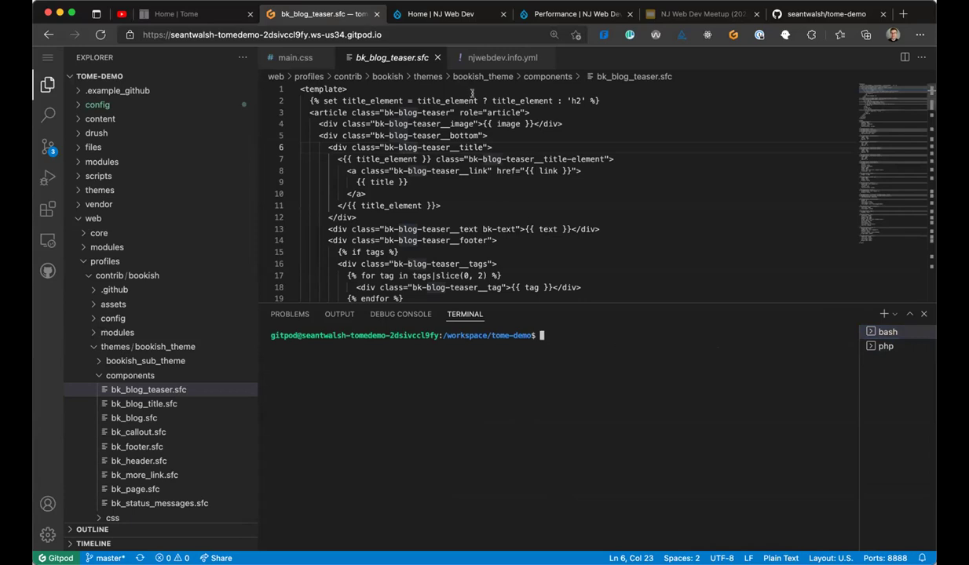
{"action": "key", "text": "ctrl+Tab"}
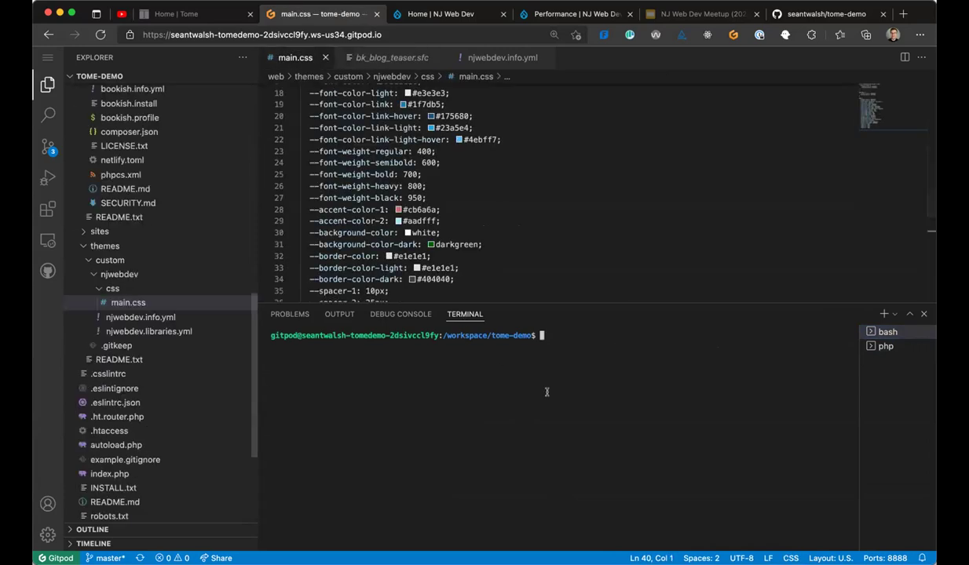
{"action": "type", "text": "drush"}
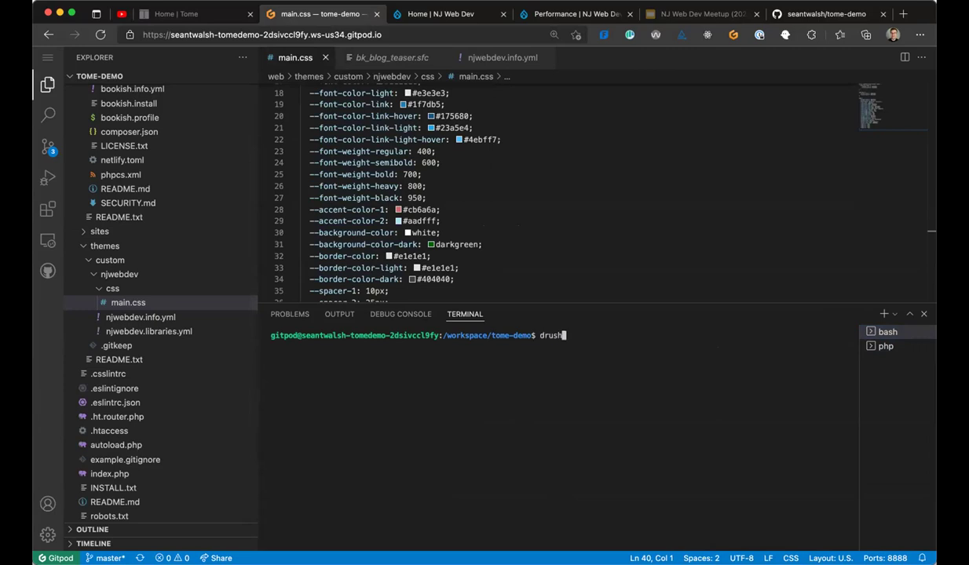
Open the development site served on port 8888 from the php terminal's output and reload its home page
{"action": "left_click", "coordinate": [879, 346]}
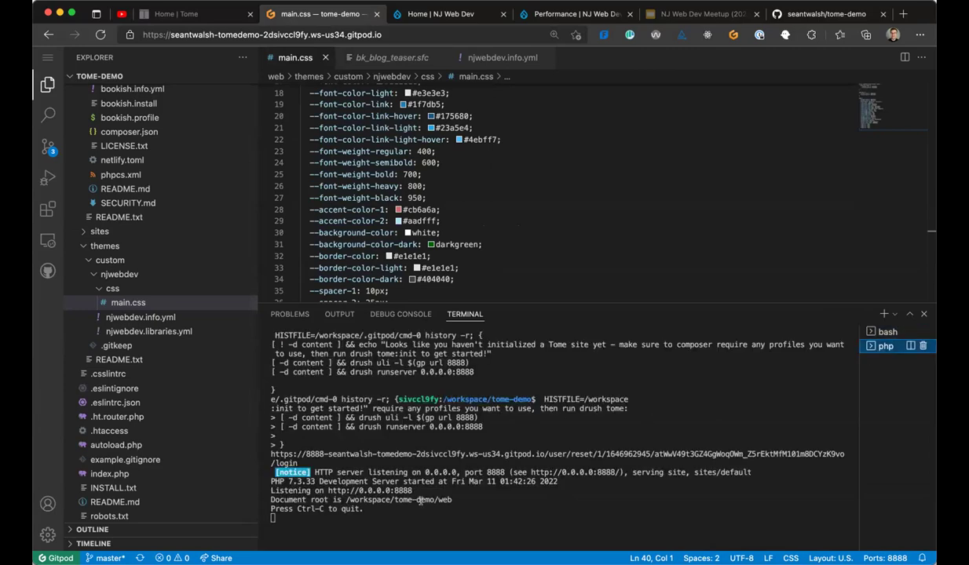
{"action": "left_click", "coordinate": [395, 491], "text": "super"}
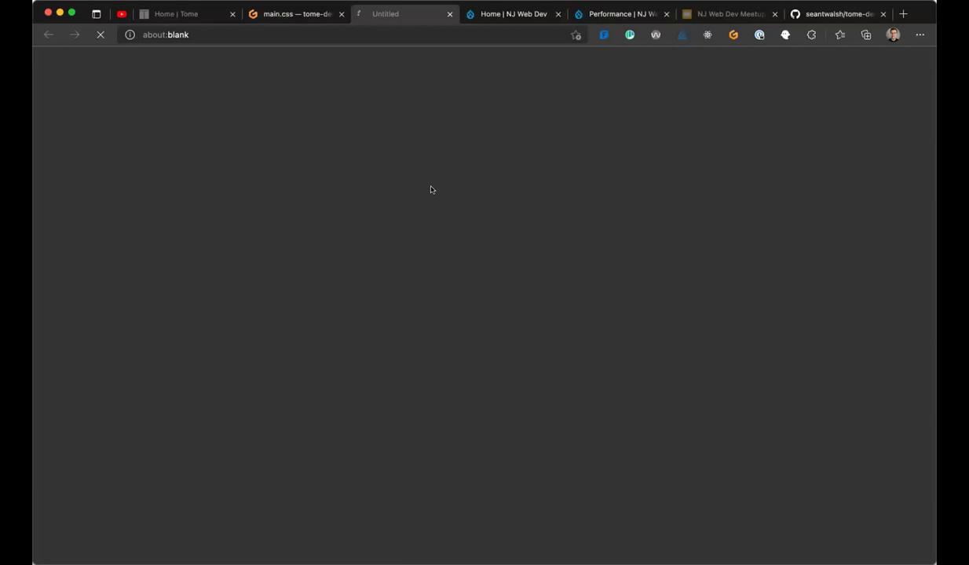
{"action": "left_click_drag", "start_coordinate": [677, 114], "coordinate": [848, 122]}
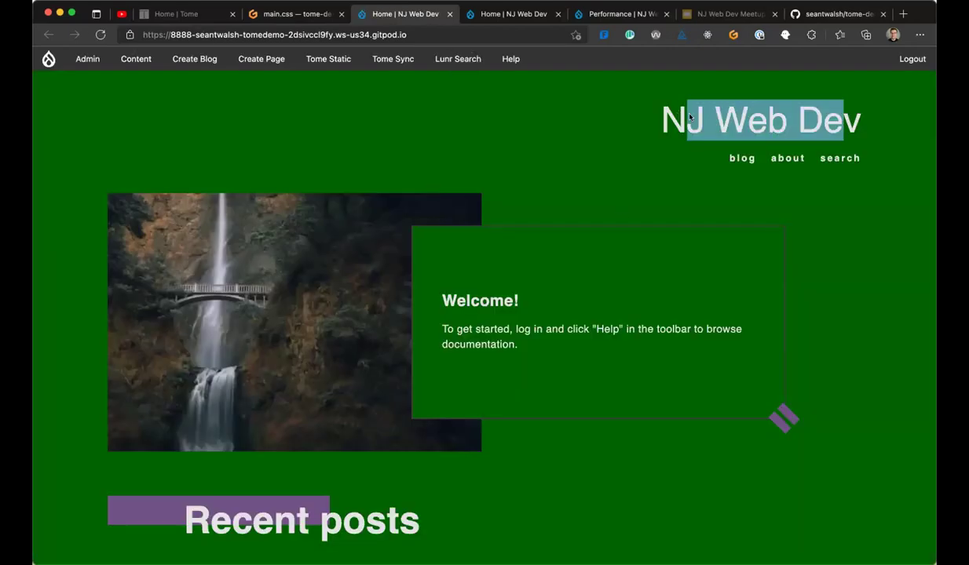
{"action": "left_click_drag", "start_coordinate": [661, 114], "coordinate": [876, 129]}
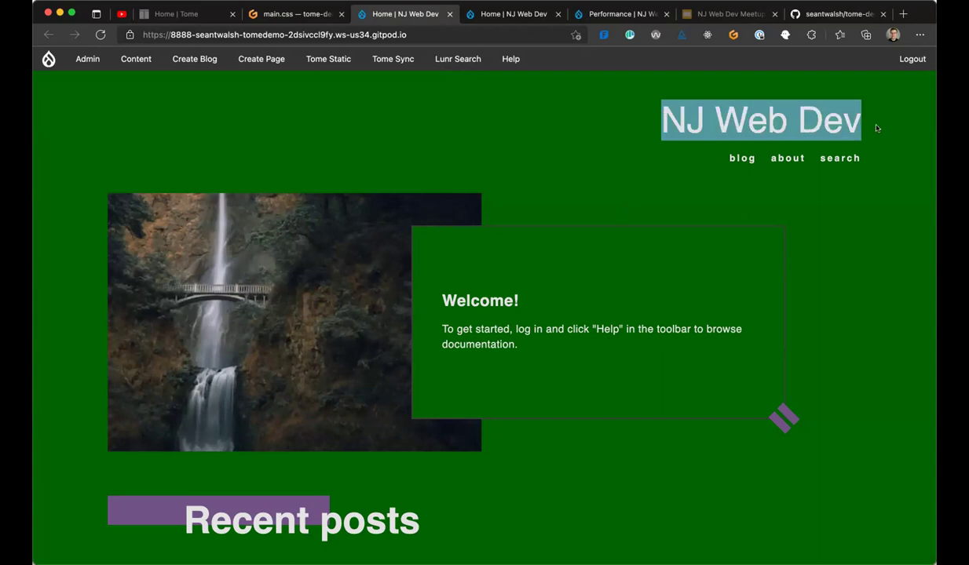
{"action": "left_click", "coordinate": [664, 129]}
{"action": "key", "text": "super+r"}
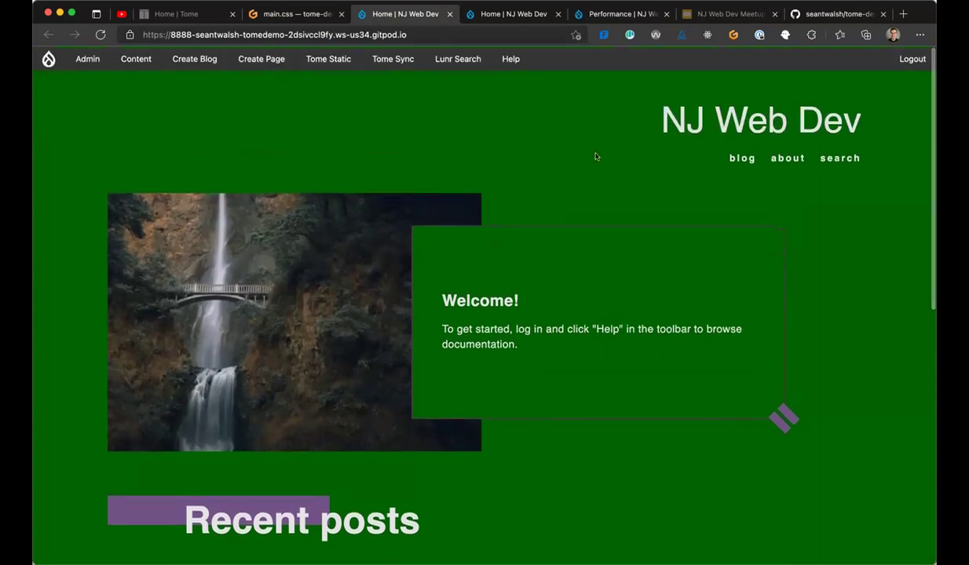
Examine the site's Block layout administration page for the NJ Web Dev theme and its Content list
{"action": "left_click", "coordinate": [88, 59]}
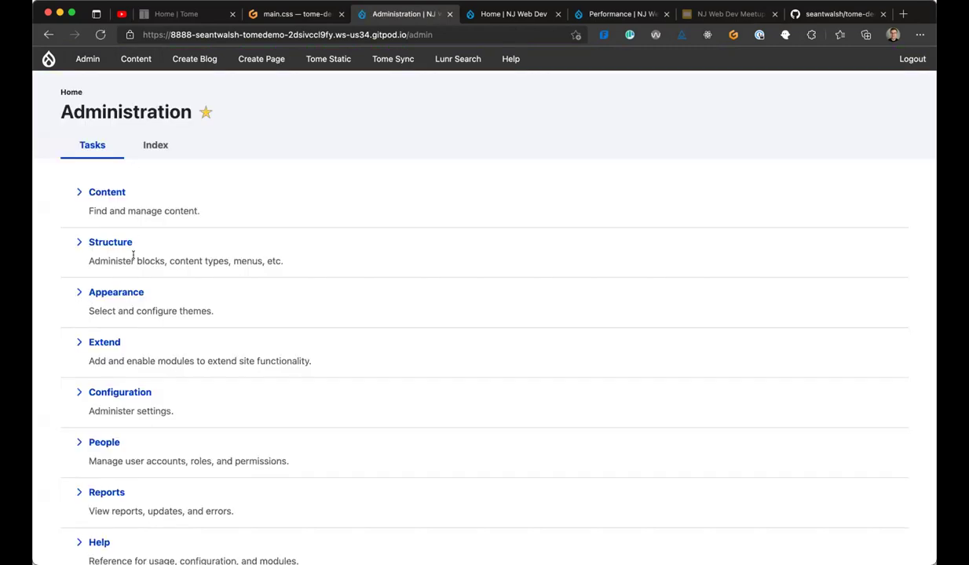
{"action": "left_click", "coordinate": [110, 240]}
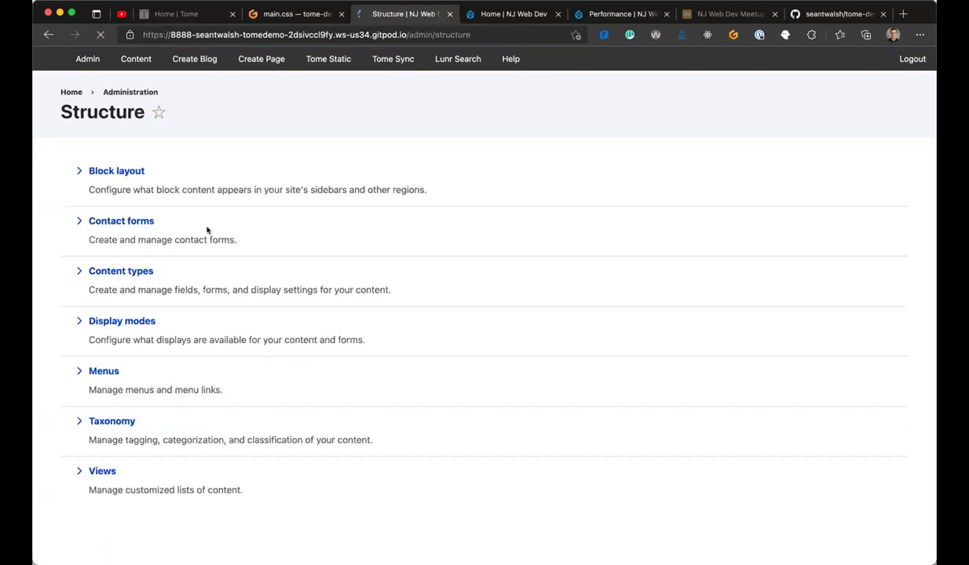
{"action": "left_click", "coordinate": [127, 173]}
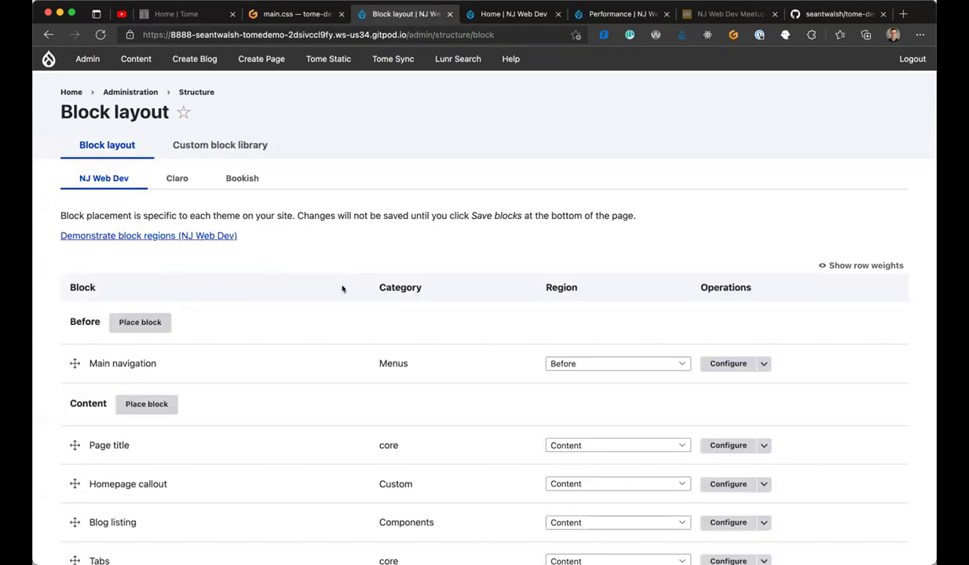
{"action": "scroll", "coordinate": [342, 321], "scroll_direction": "down", "scroll_amount": 3}
{"action": "scroll", "coordinate": [198, 244], "scroll_direction": "up", "scroll_amount": 3}
{"action": "left_click", "coordinate": [138, 63]}
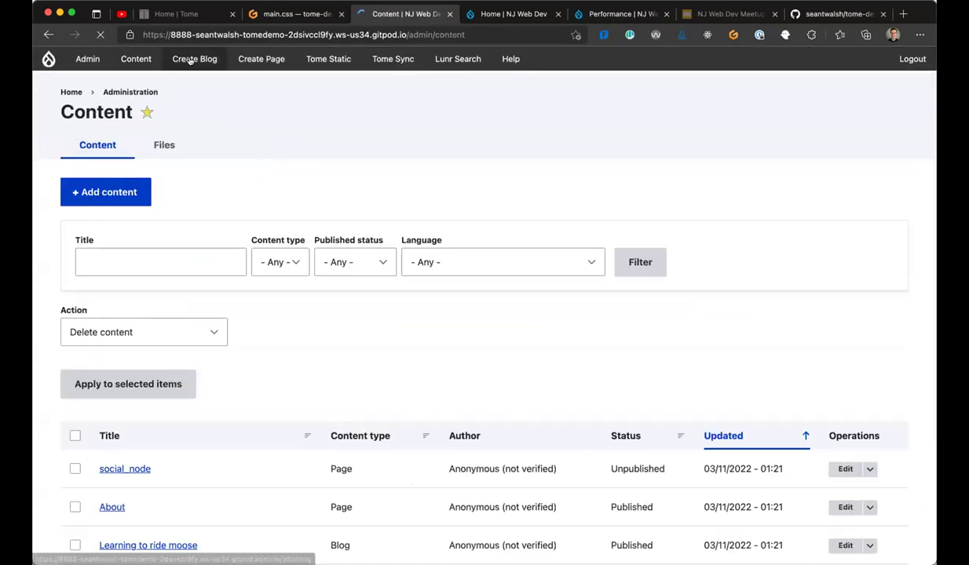
Create and save a published blog post titled "Will this disappear?"
{"action": "left_click", "coordinate": [196, 60]}
{"action": "left_click", "coordinate": [180, 199]}
{"action": "type", "text": "Will this"}
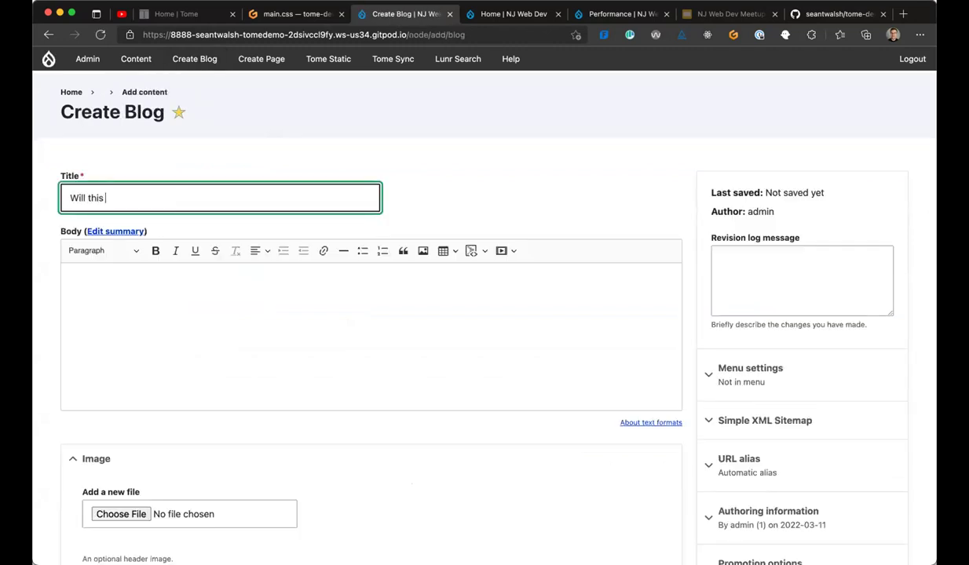
{"action": "type", "text": " disappear?"}
{"action": "scroll", "coordinate": [267, 489], "scroll_direction": "down", "scroll_amount": 4}
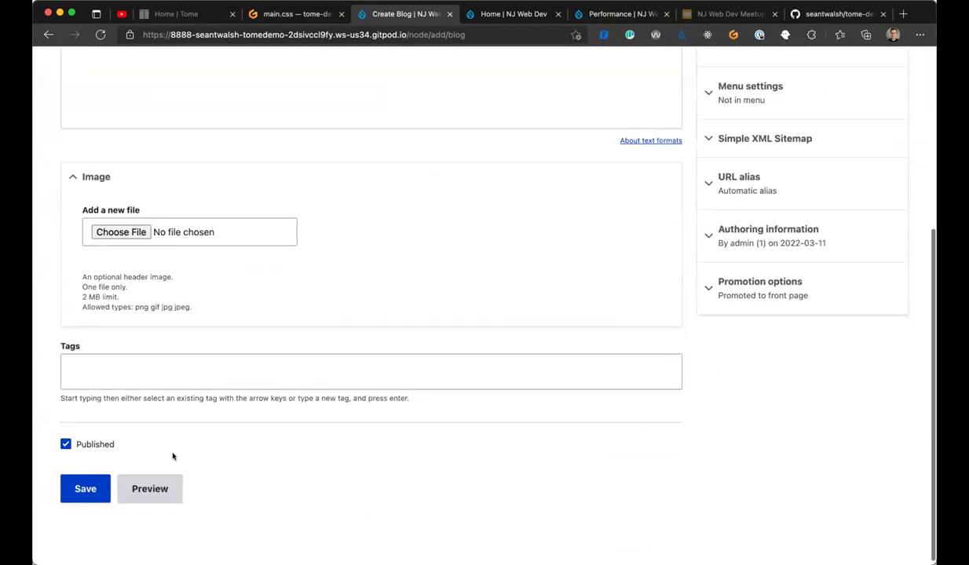
{"action": "left_click", "coordinate": [84, 484]}
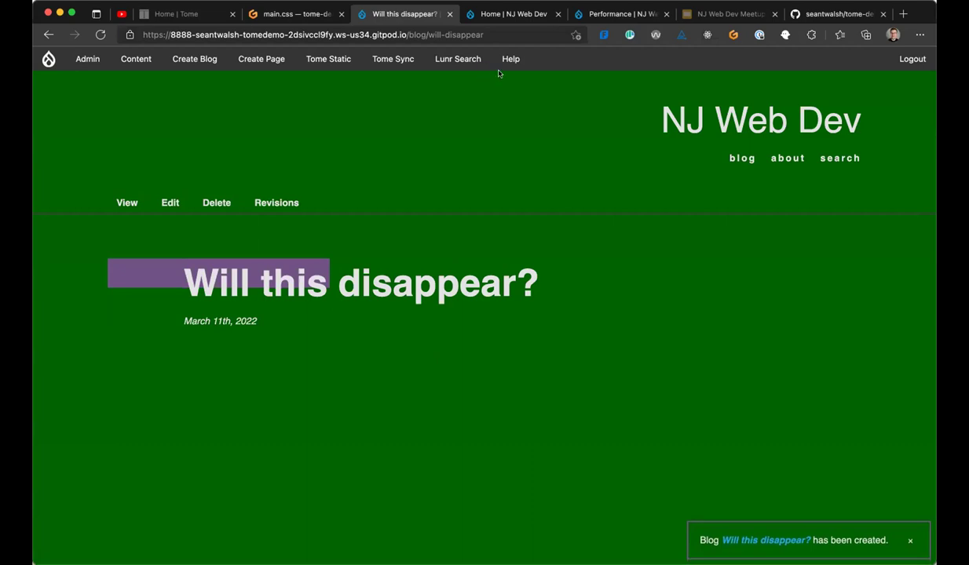
View Tome Sync's Synchronize content and files page
{"action": "left_click", "coordinate": [392, 67]}
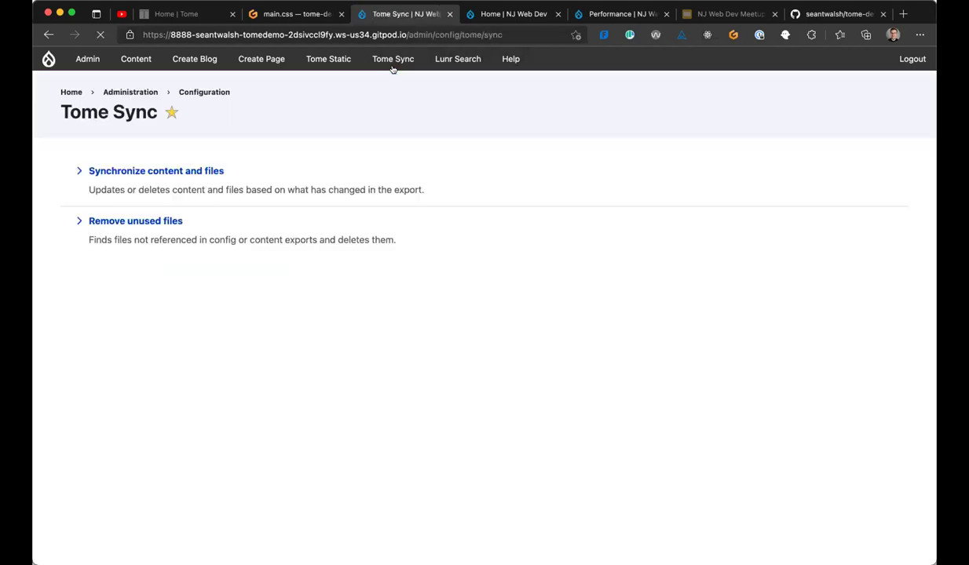
{"action": "left_click", "coordinate": [167, 172]}
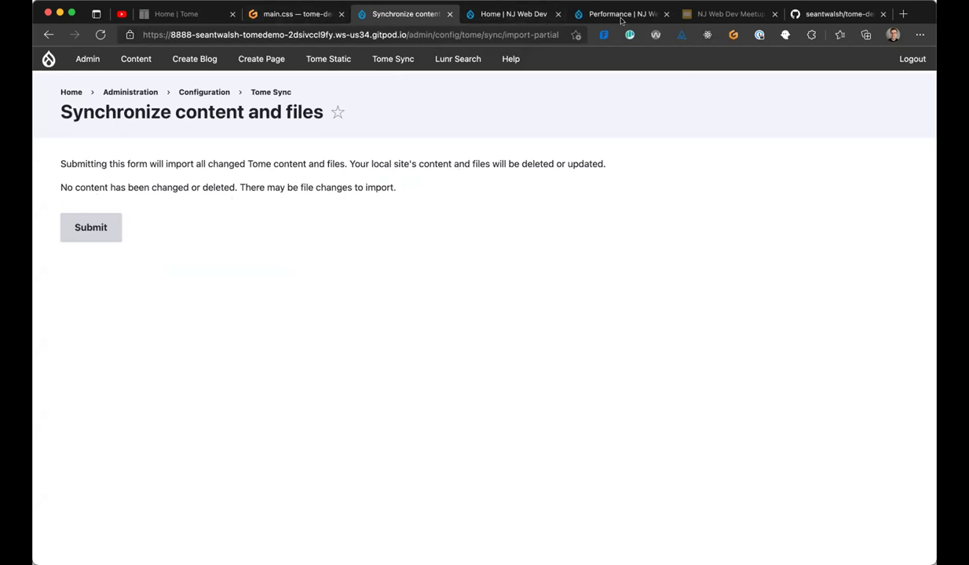
Stop the tome-demo workspace from the gitpod.io dashboard and reload the site's home page
{"action": "left_click", "coordinate": [312, 14]}
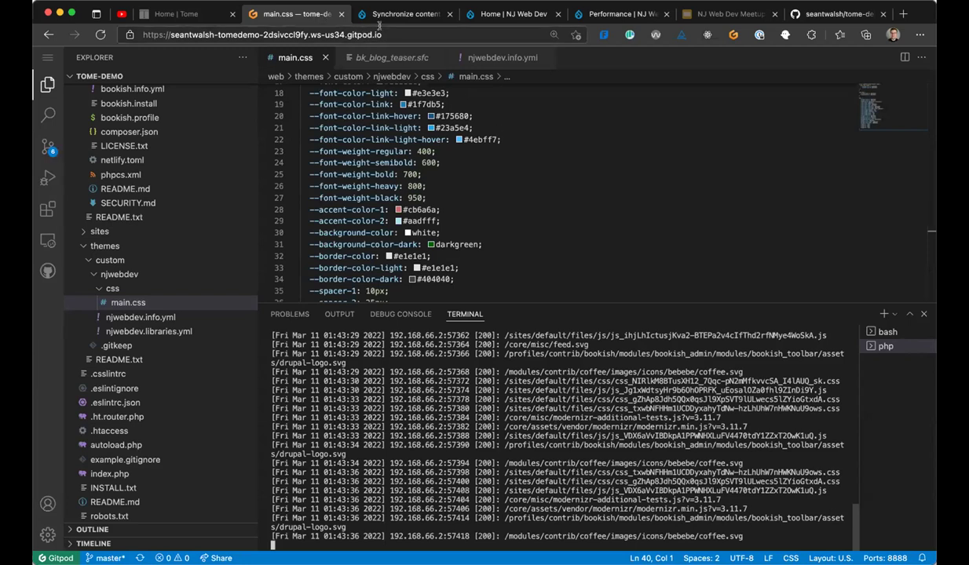
{"action": "key", "text": "ctrl+t"}
{"action": "type", "text": "git"}
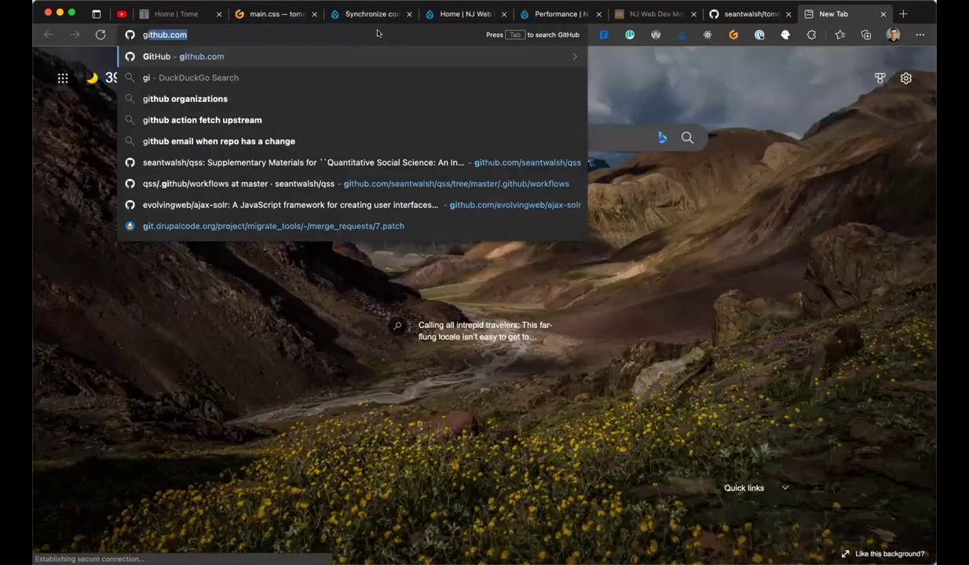
{"action": "type", "text": "pod"}
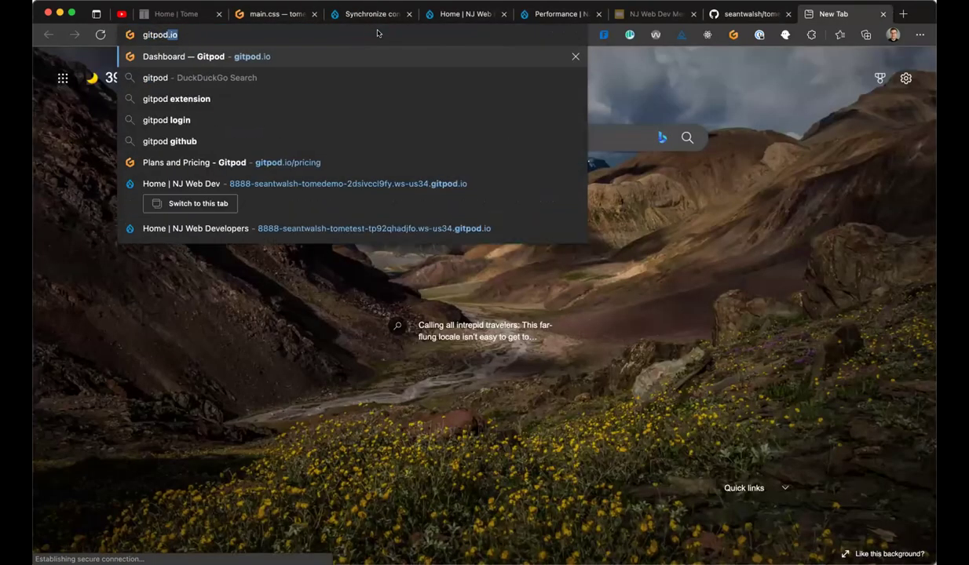
{"action": "key", "text": "Return"}
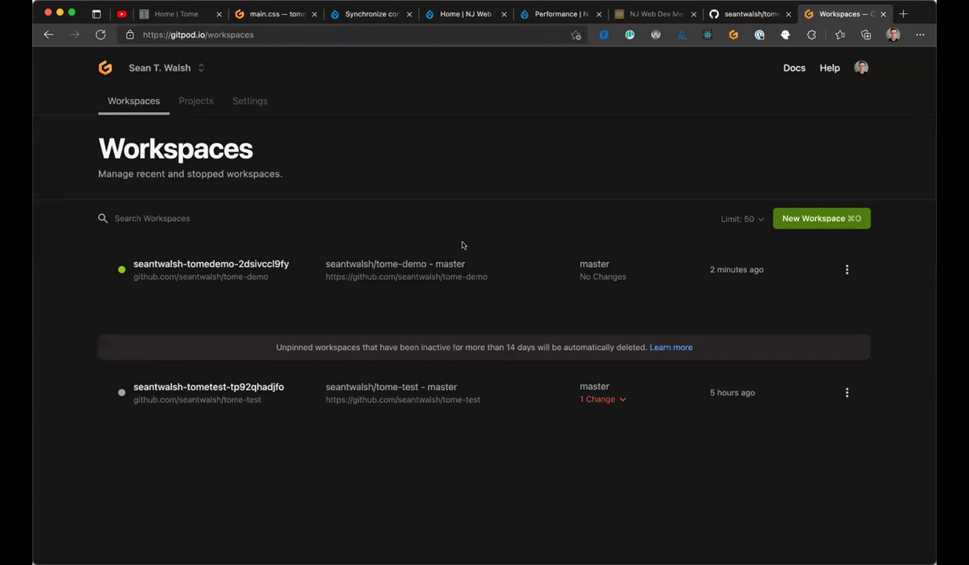
{"action": "left_click", "coordinate": [845, 270]}
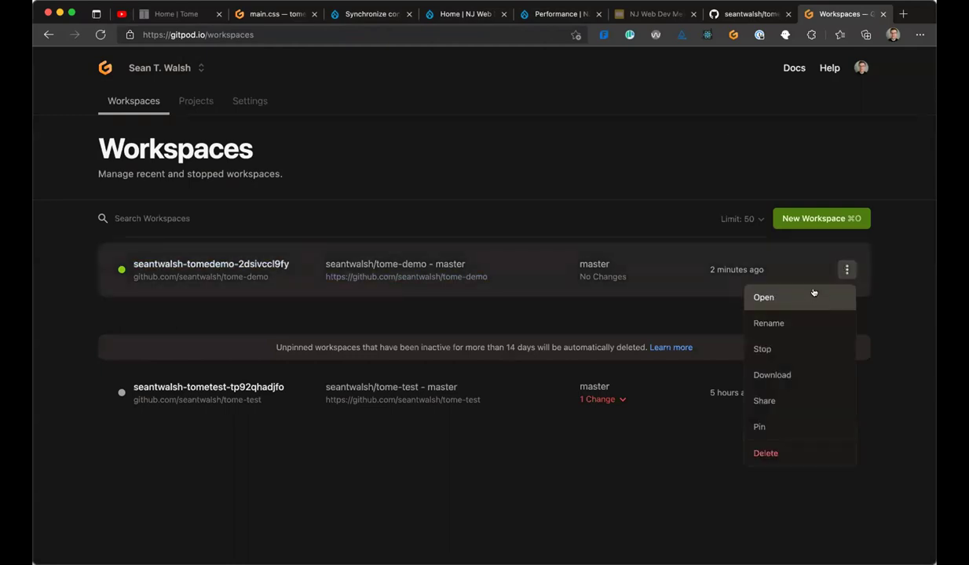
{"action": "left_click", "coordinate": [789, 348]}
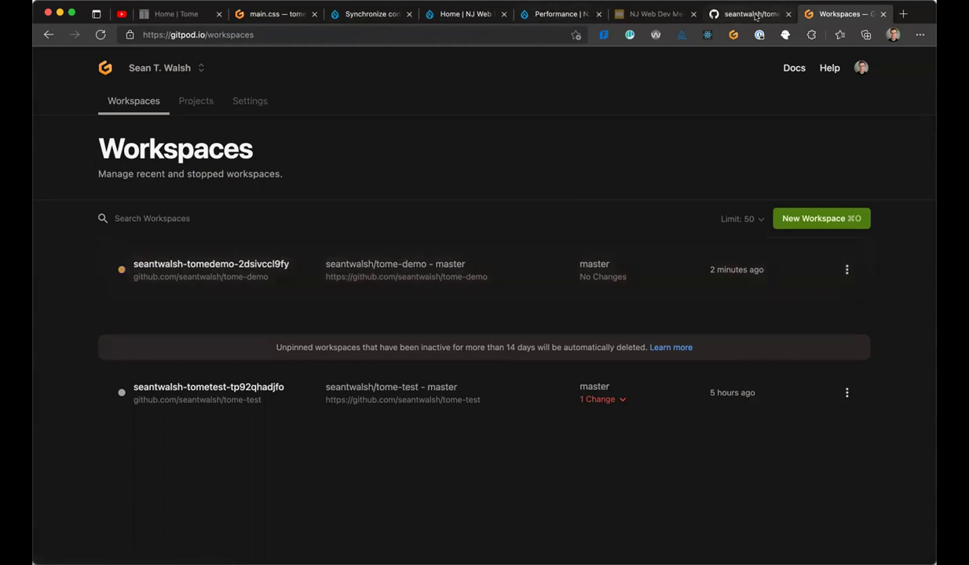
{"action": "left_click", "coordinate": [469, 16]}
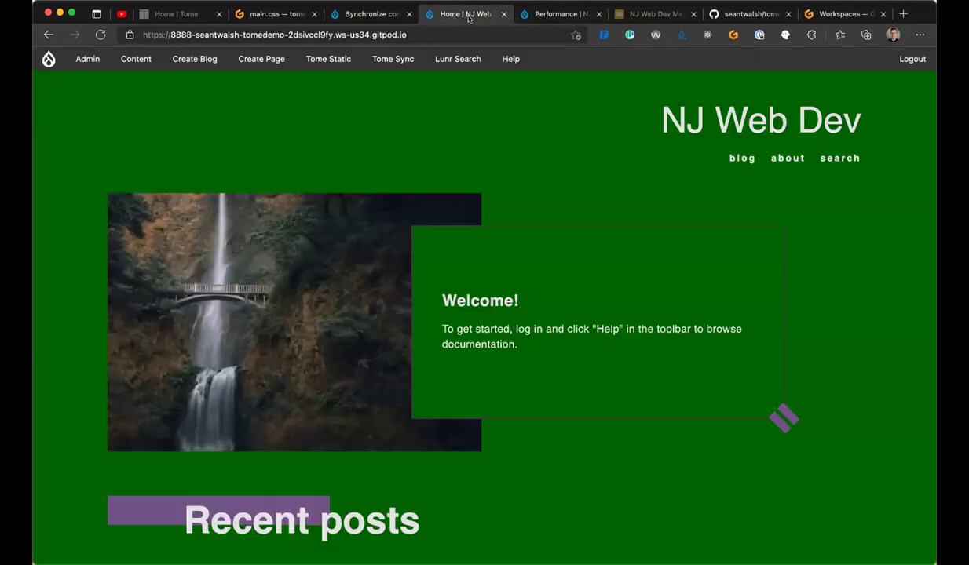
{"action": "key", "text": "super+r"}
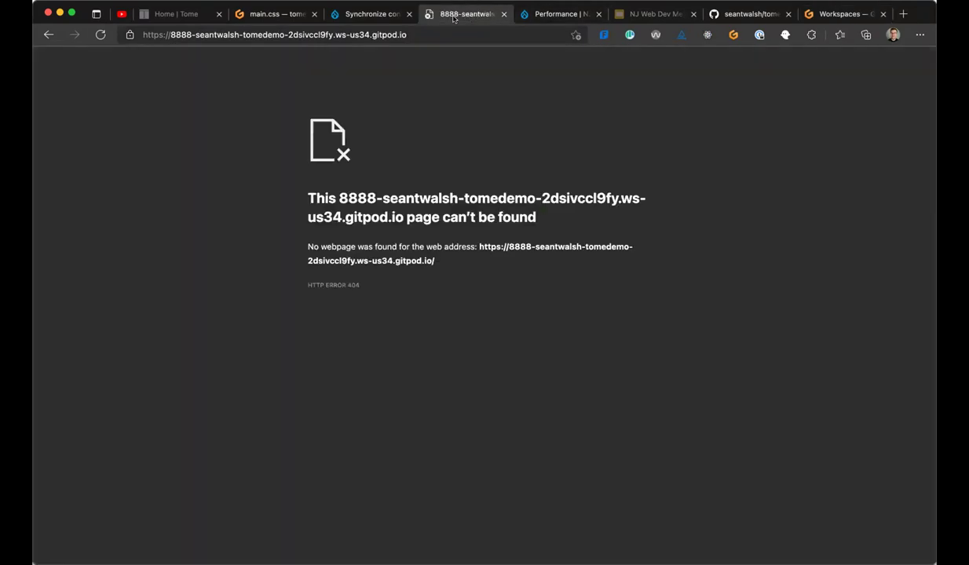
Restart the stopped tome-demo workspace from the Gitpod dashboard and check the site's home page while it starts
{"action": "left_click", "coordinate": [832, 14]}
{"action": "left_click", "coordinate": [846, 301]}
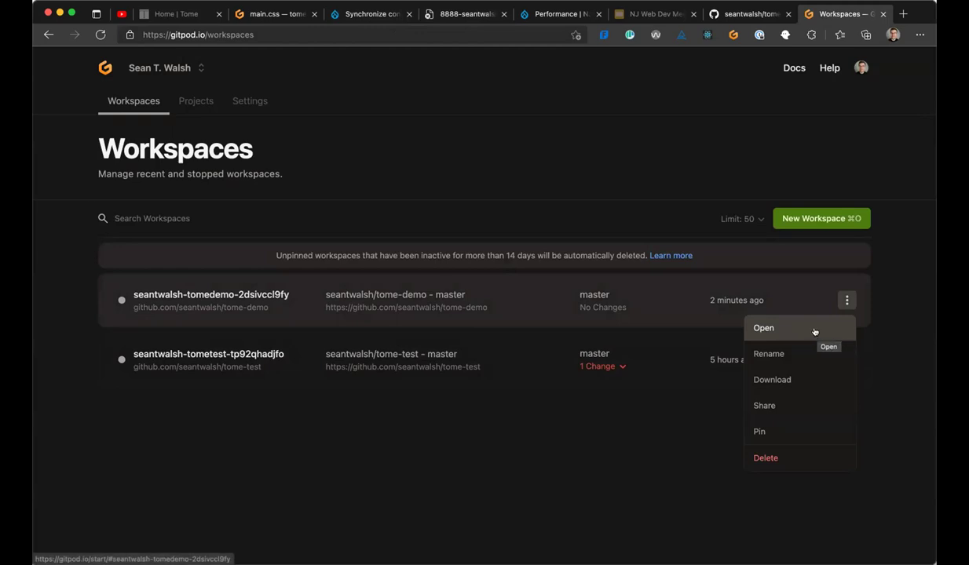
{"action": "left_click", "coordinate": [815, 330]}
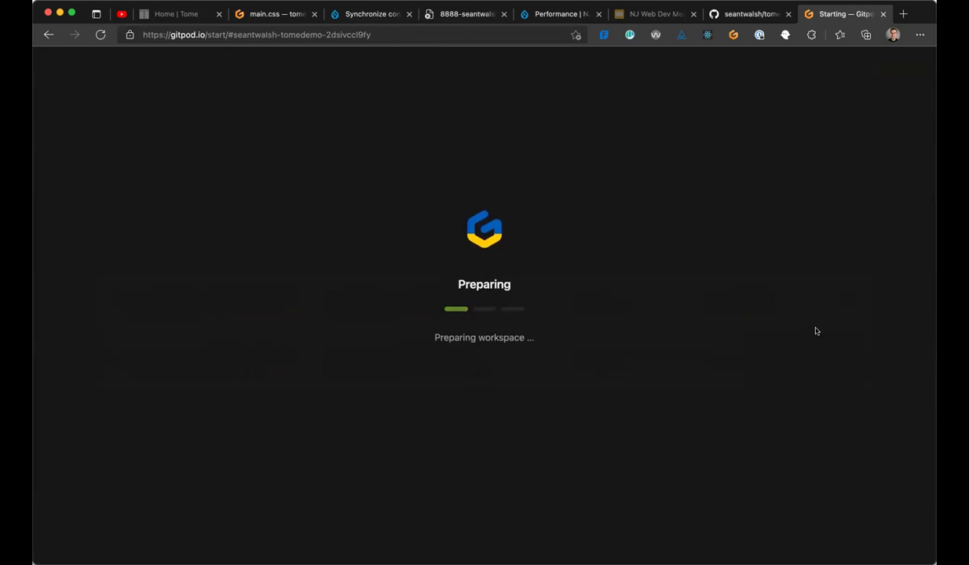
{"action": "left_click", "coordinate": [443, 14]}
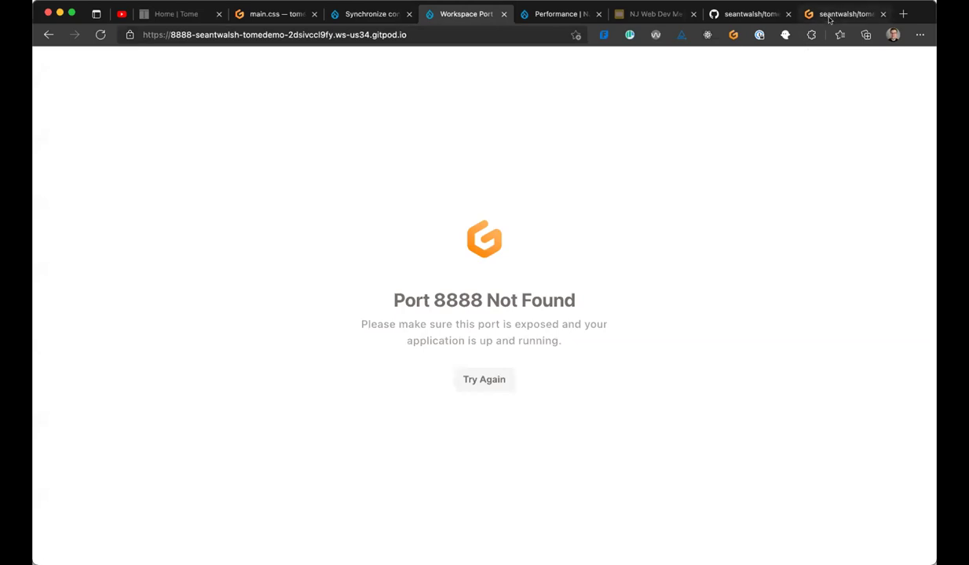
{"action": "left_click", "coordinate": [829, 14]}
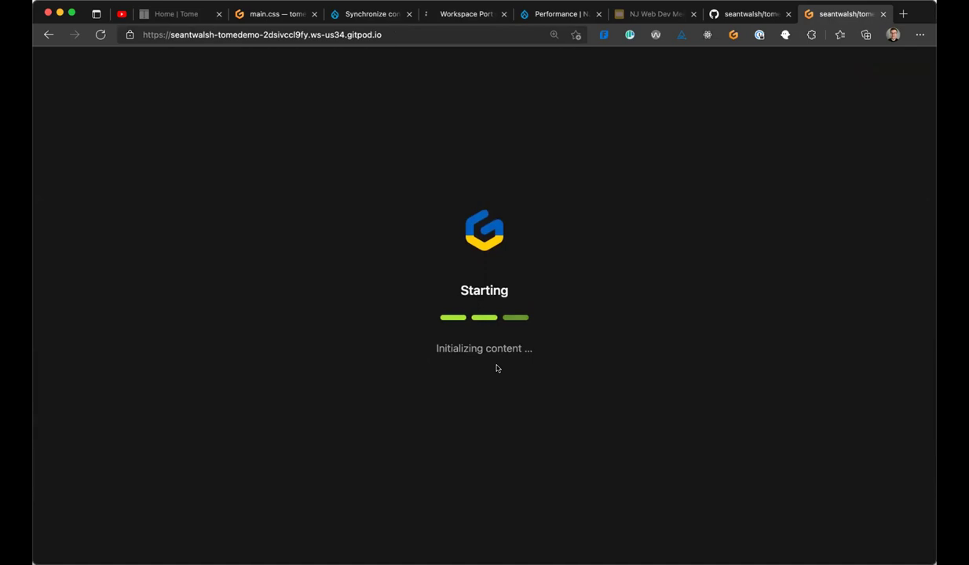
Open the restarted workspace in the browser and return to the NJ Web Dev site's home page
{"action": "left_click", "coordinate": [438, 462]}
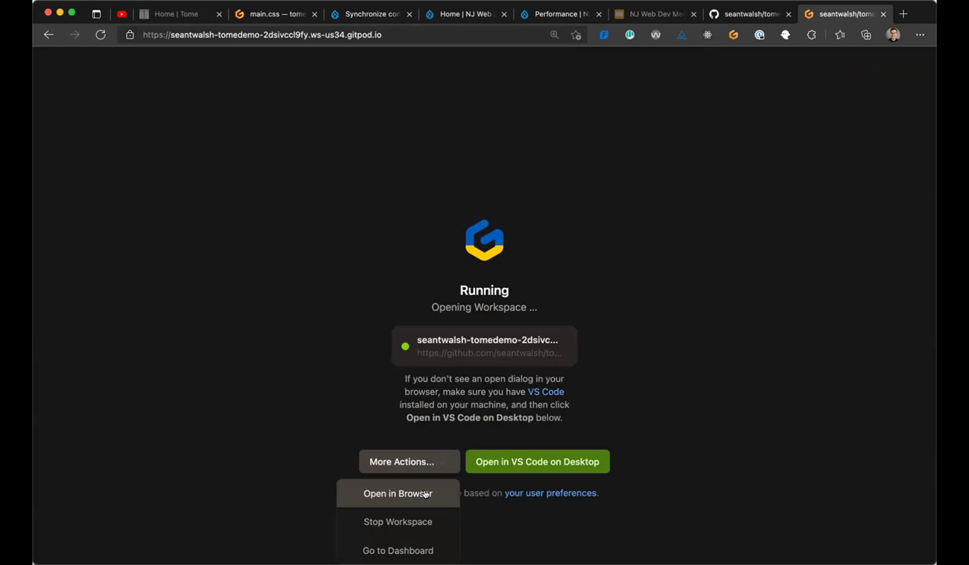
{"action": "left_click", "coordinate": [425, 493]}
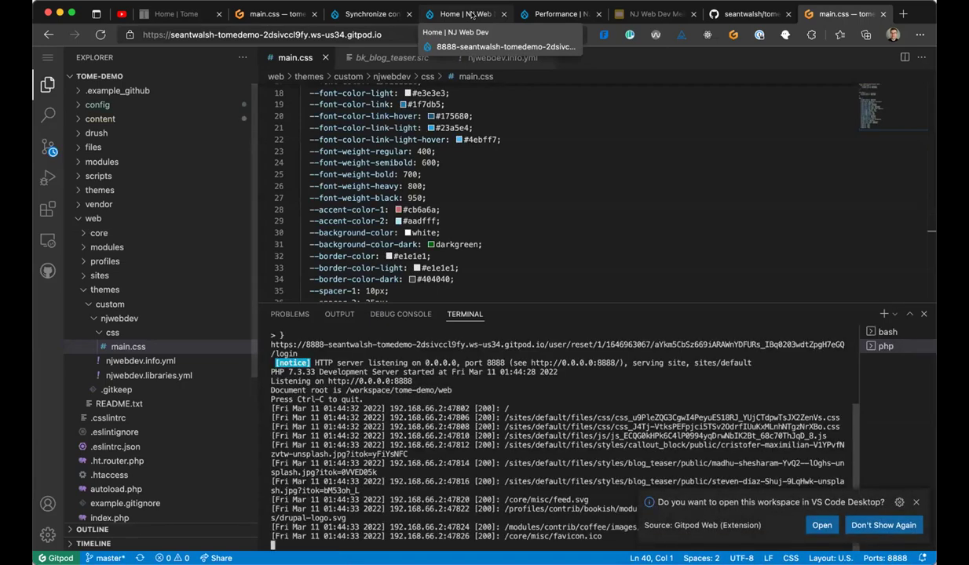
{"action": "left_click", "coordinate": [466, 14]}
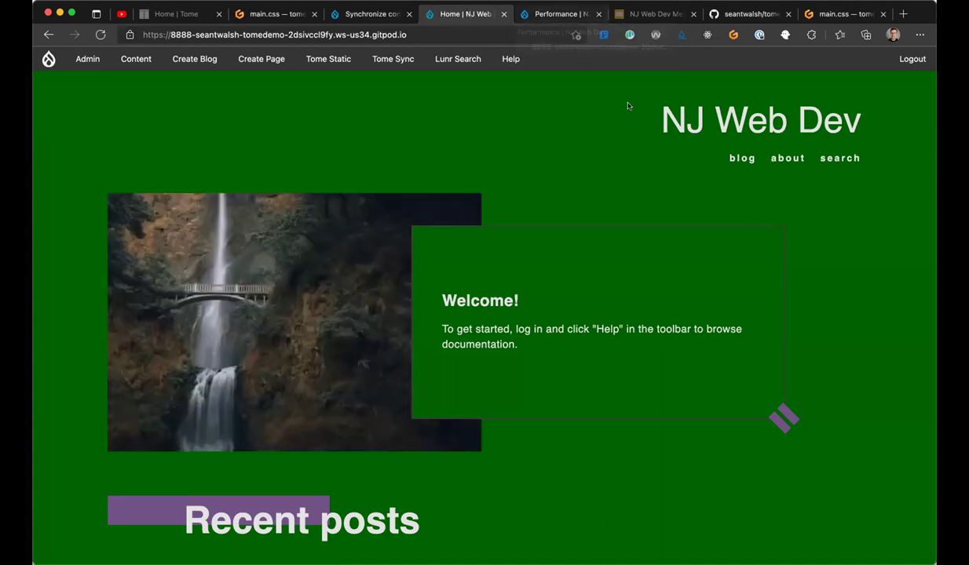
Open the "Will this disappear?" post from Recent posts and check the workspace's terminal log before returning to the post
{"action": "scroll", "coordinate": [581, 185], "scroll_direction": "down", "scroll_amount": 2}
{"action": "scroll", "coordinate": [580, 186], "scroll_direction": "down", "scroll_amount": 5}
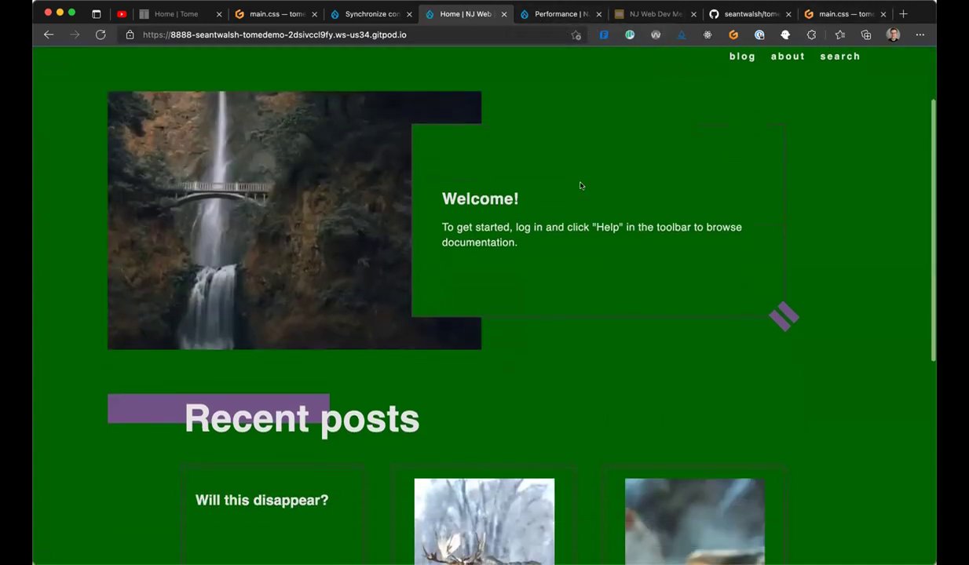
{"action": "left_click", "coordinate": [291, 310]}
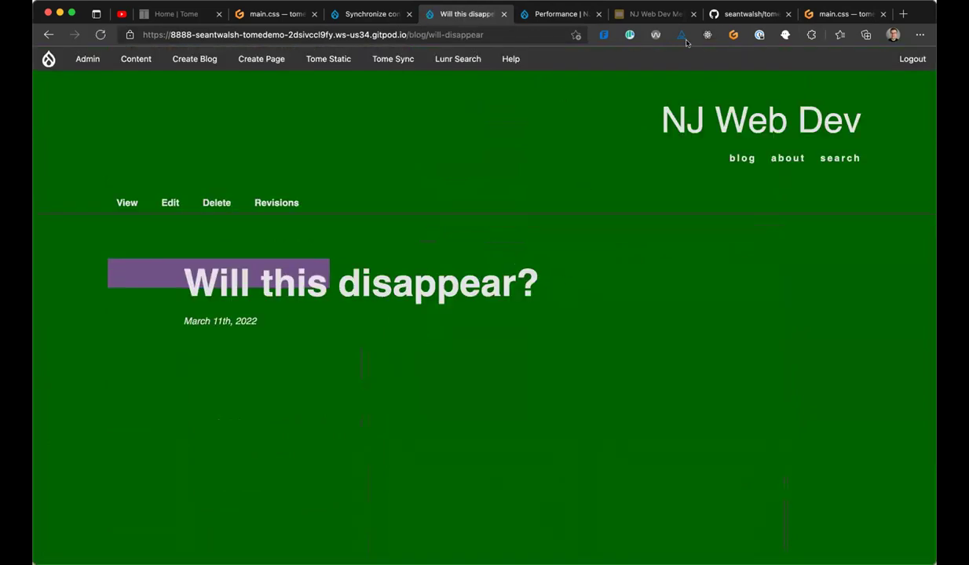
{"action": "left_click", "coordinate": [836, 14]}
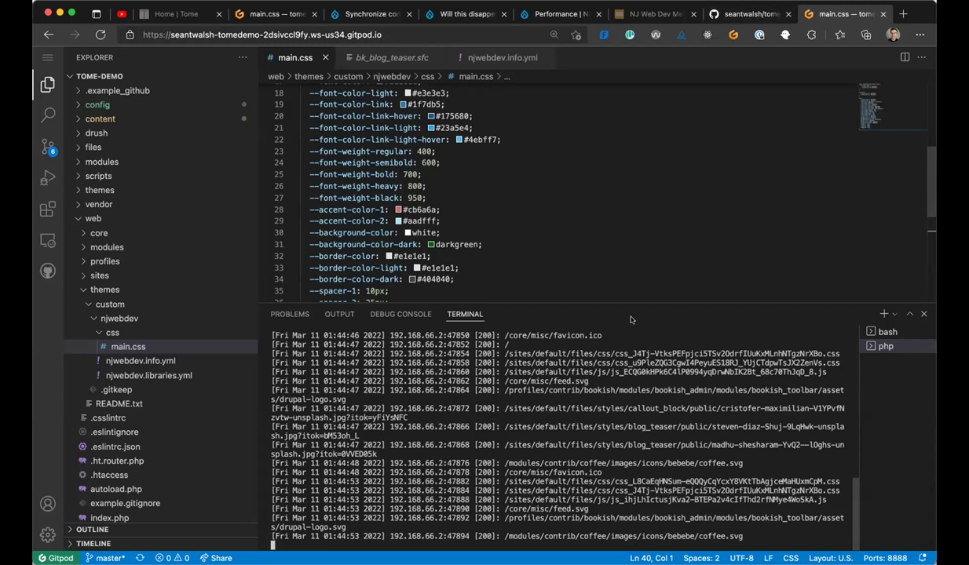
{"action": "left_click", "coordinate": [471, 14]}
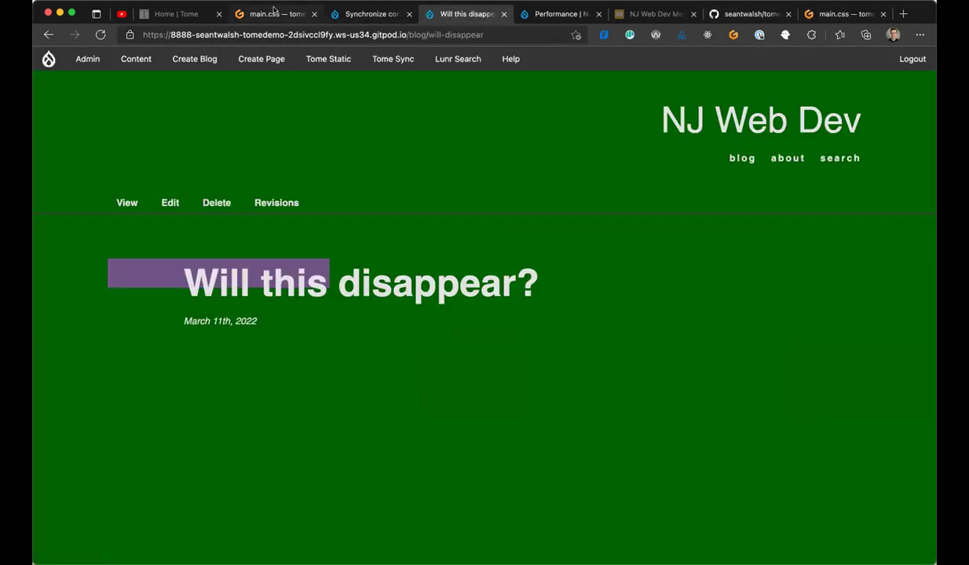
Go to the gitpod.io workspaces dashboard and stop the running tome-demo workspace
{"action": "left_click", "coordinate": [271, 14]}
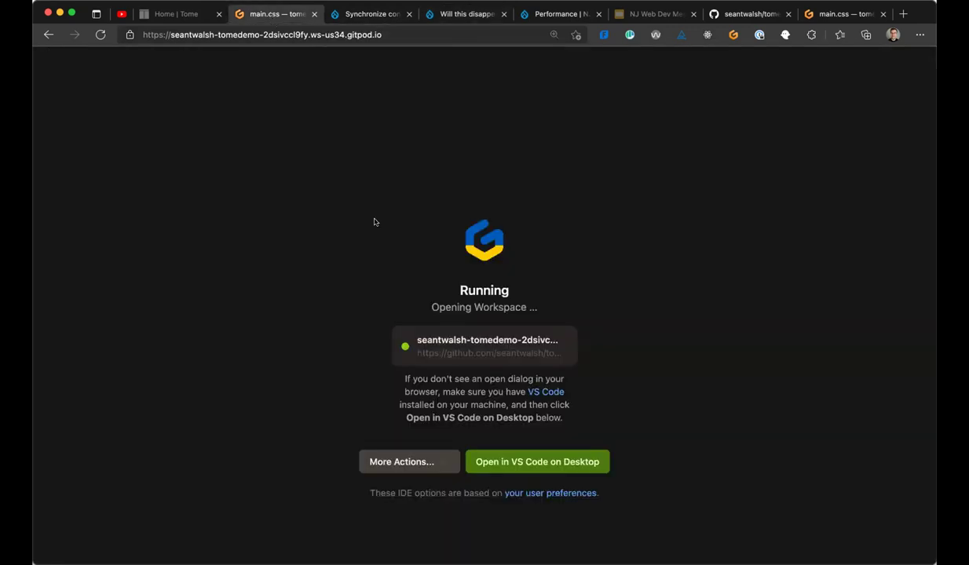
{"action": "left_click", "coordinate": [288, 34]}
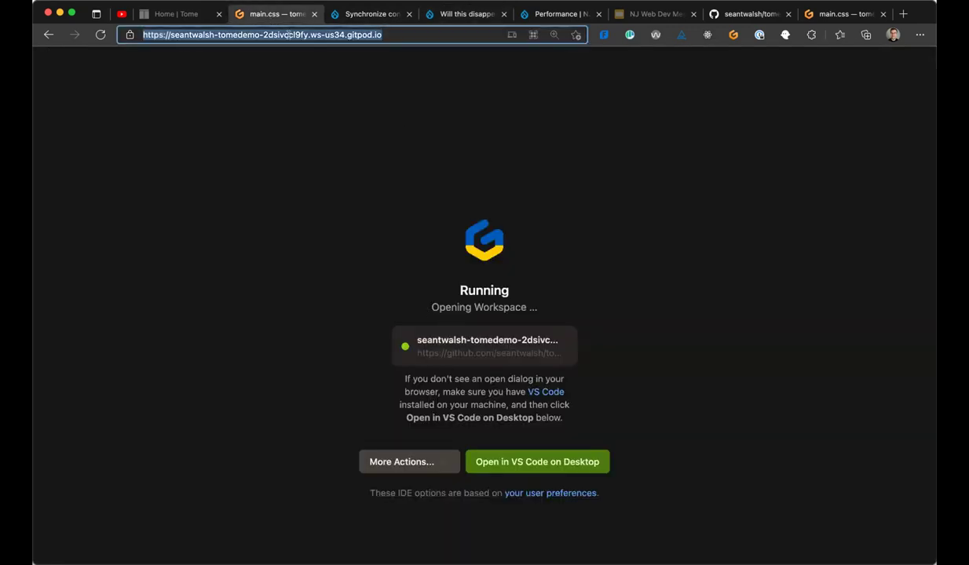
{"action": "type", "text": "gitpod"}
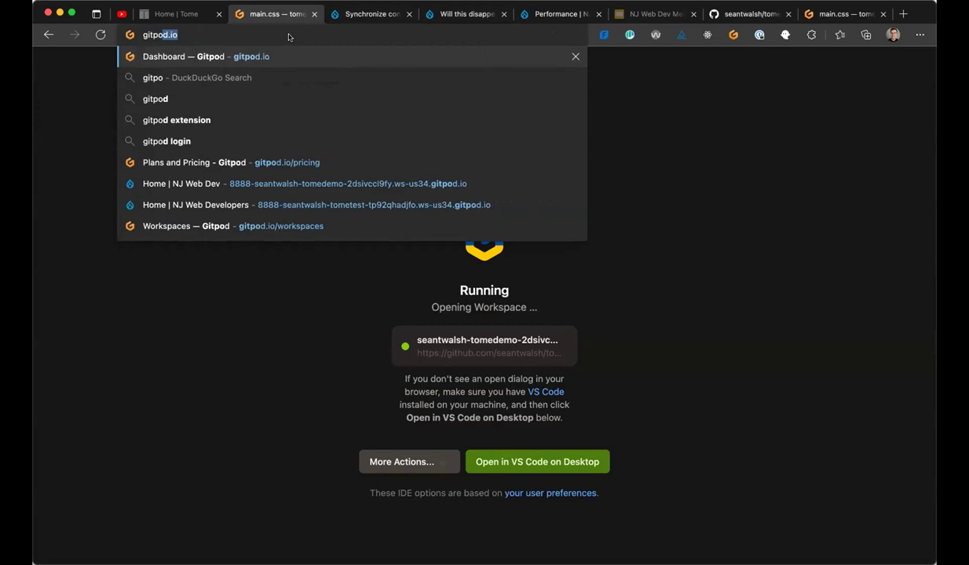
{"action": "key", "text": "Return"}
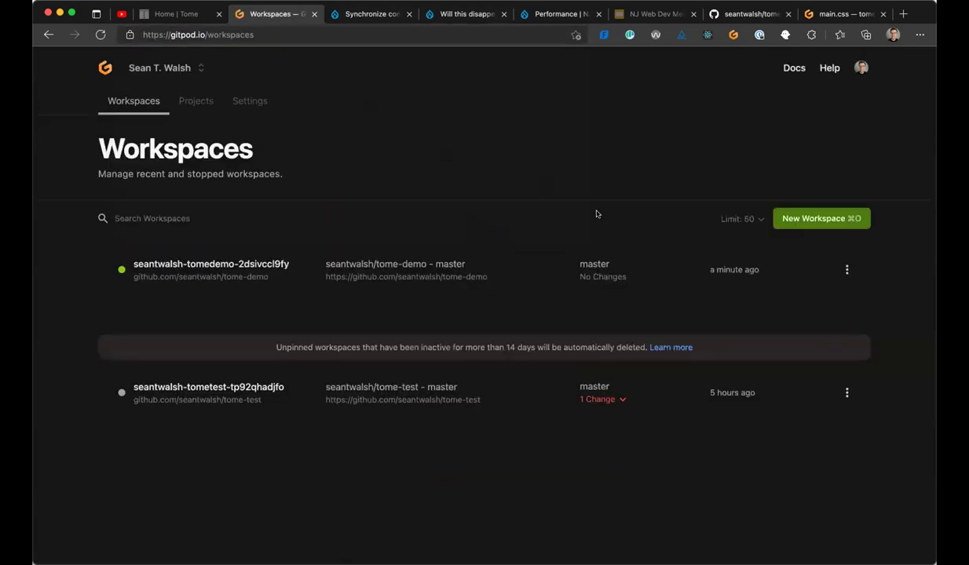
{"action": "left_click", "coordinate": [845, 272]}
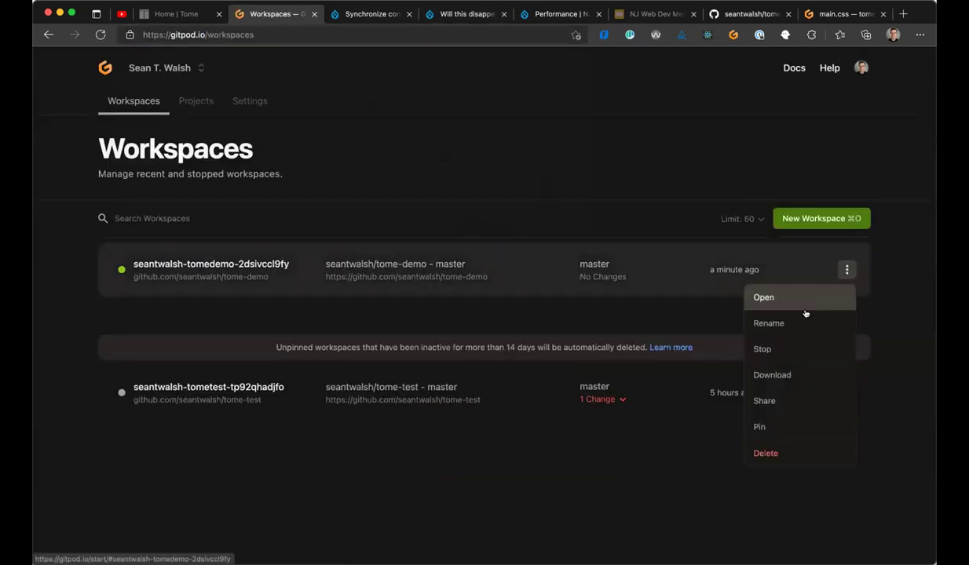
{"action": "left_click", "coordinate": [789, 345]}
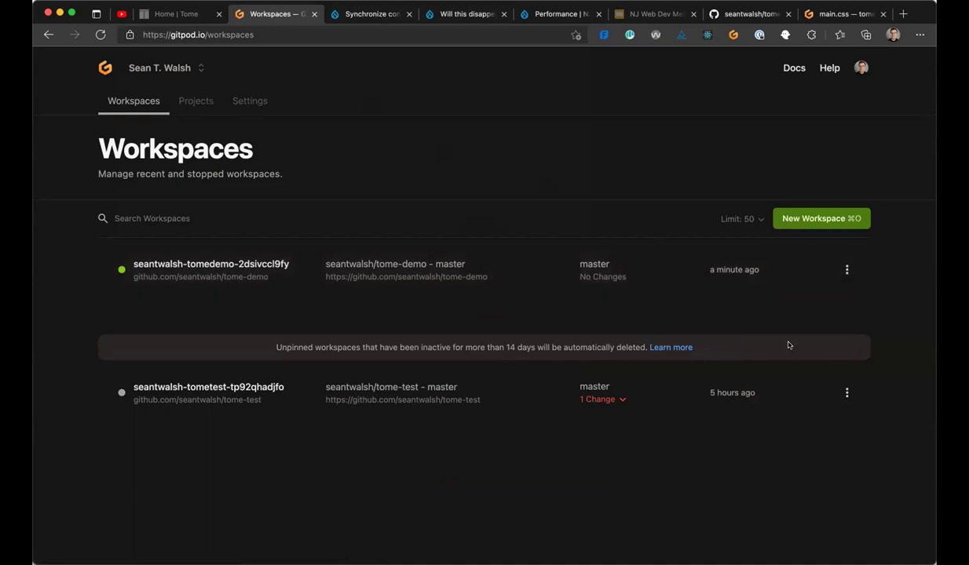
Download the tome-demo workspace from the dashboard and open the downloaded file in the text editor
{"action": "left_click", "coordinate": [847, 270]}
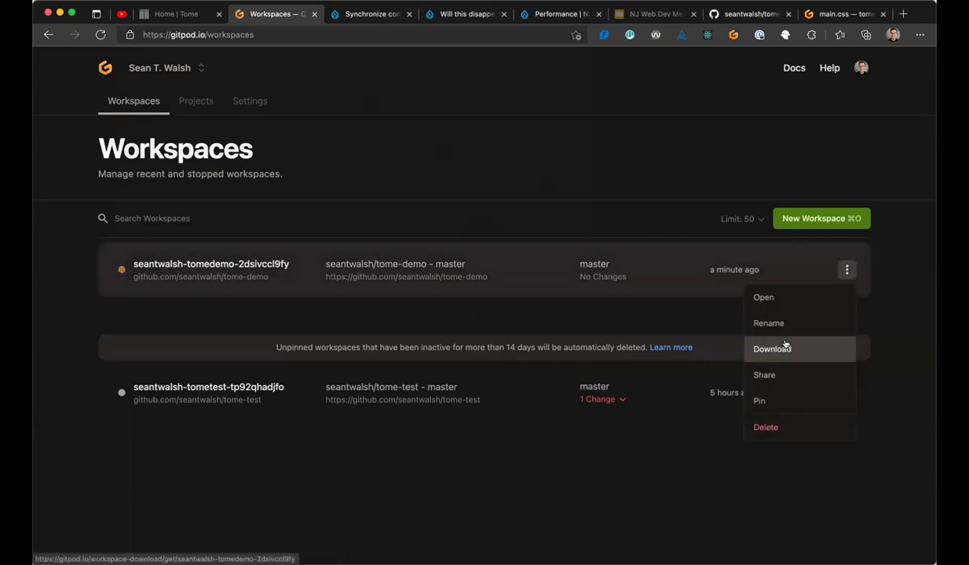
{"action": "left_click", "coordinate": [785, 346]}
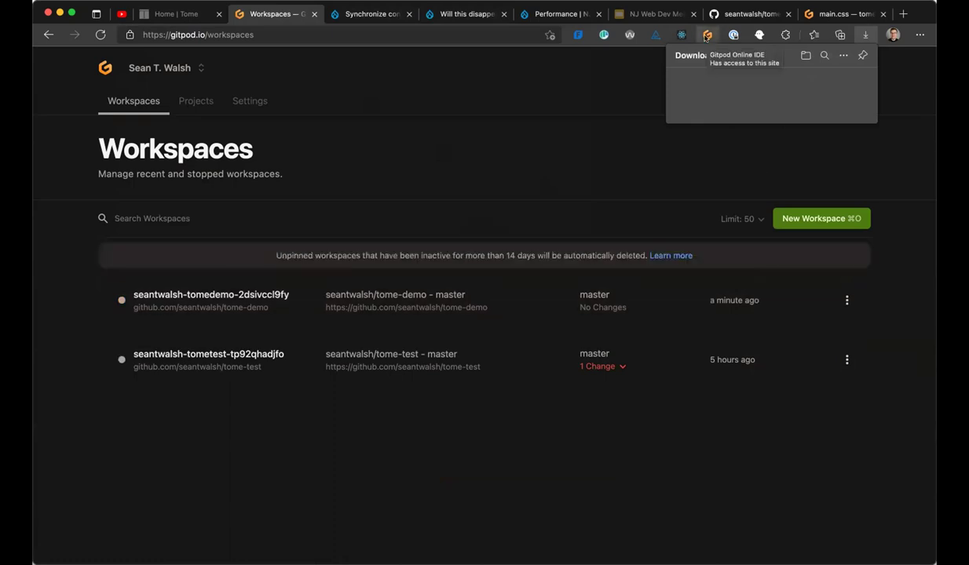
{"action": "left_click", "coordinate": [699, 86]}
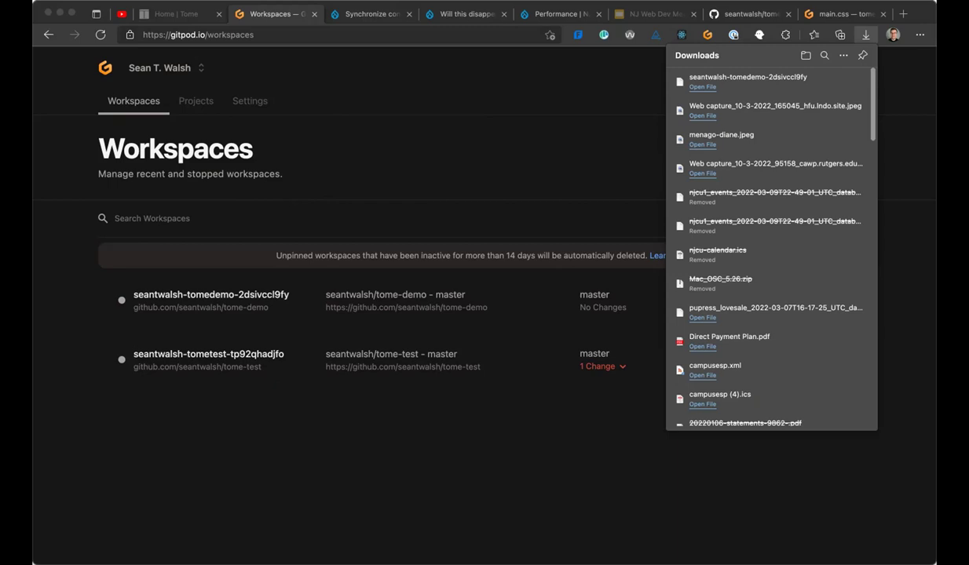
{"action": "key", "text": "super+Tab"}
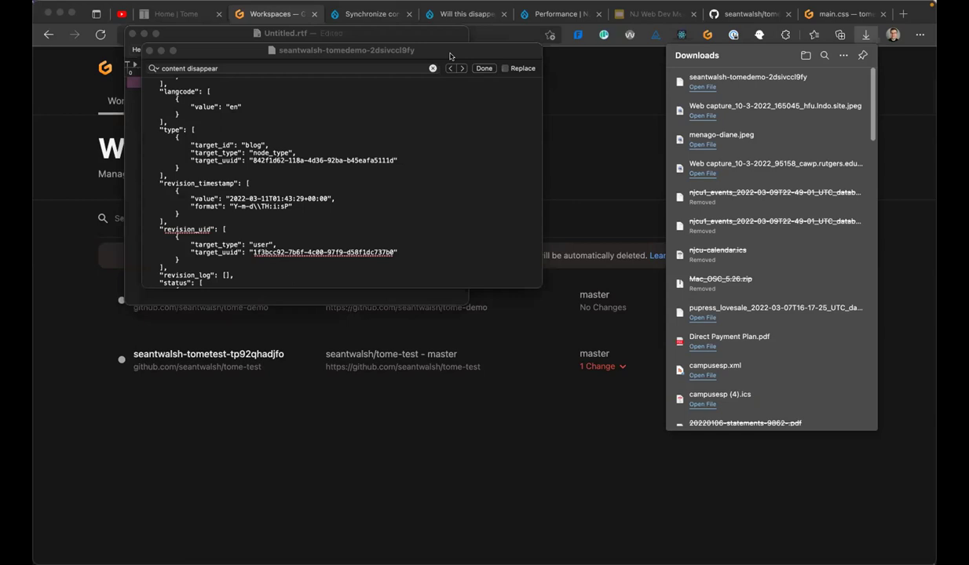
Search the downloaded workspace file for "will this content" to locate the blog post's title entry
{"action": "left_click", "coordinate": [315, 149]}
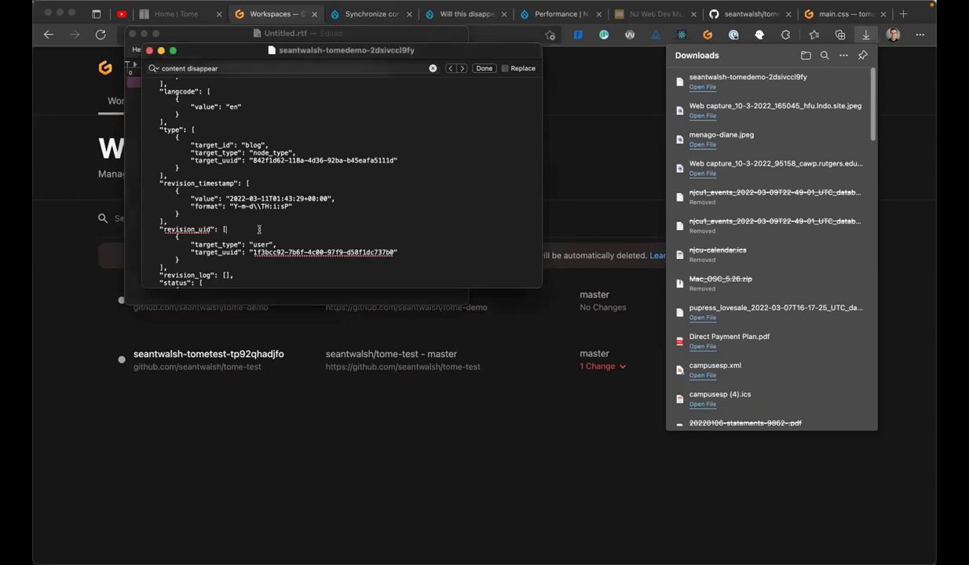
{"action": "key", "text": "super+f"}
{"action": "type", "text": "will"}
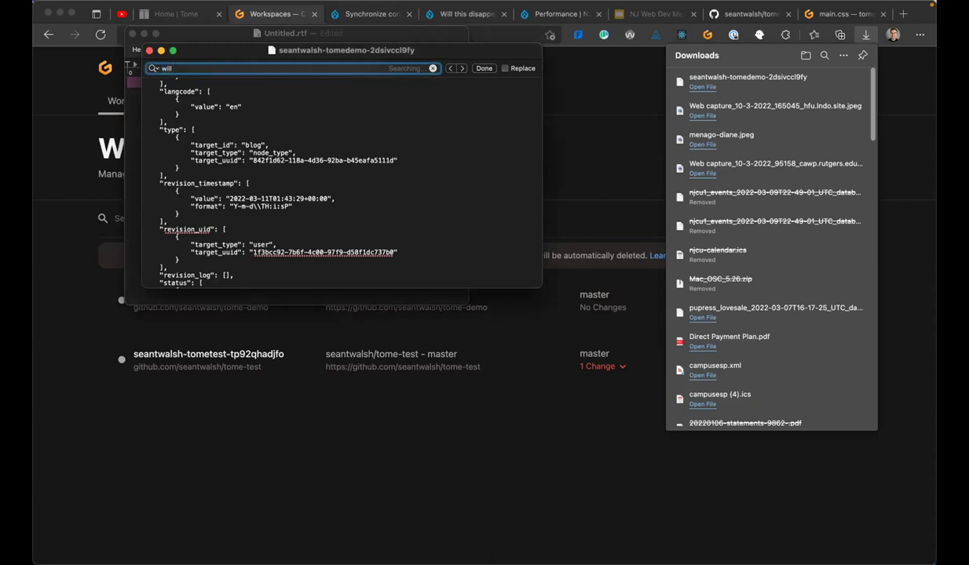
{"action": "type", "text": " this content"}
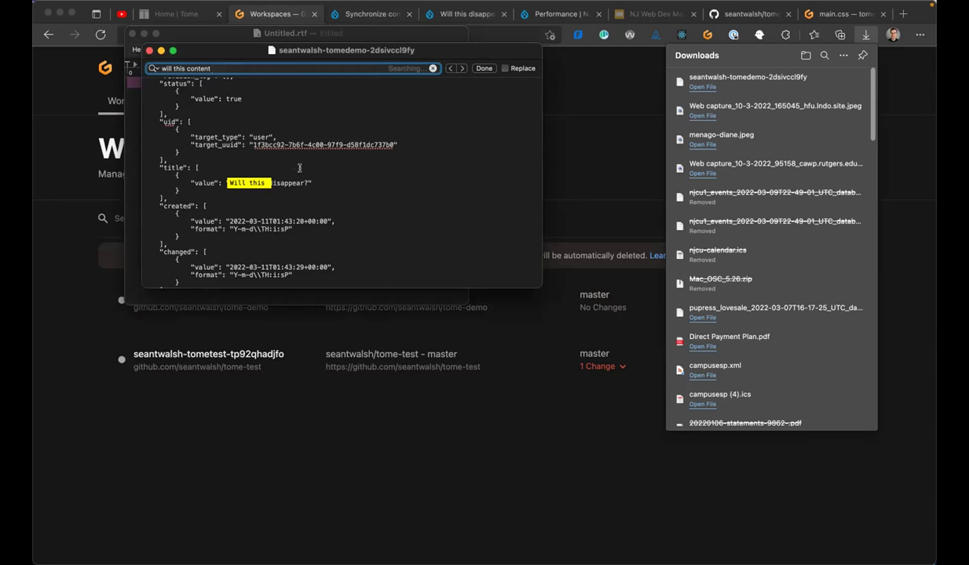
{"action": "left_click", "coordinate": [252, 183]}
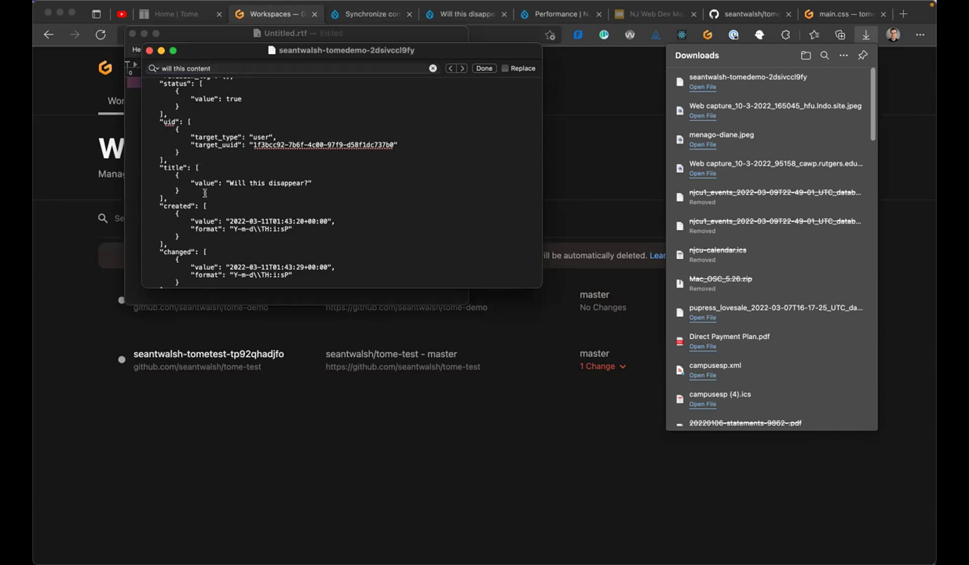
Examine the exported content JSON entries surrounding the blog post in the downloaded workspace file
{"action": "scroll", "coordinate": [206, 199], "scroll_direction": "down", "scroll_amount": 15}
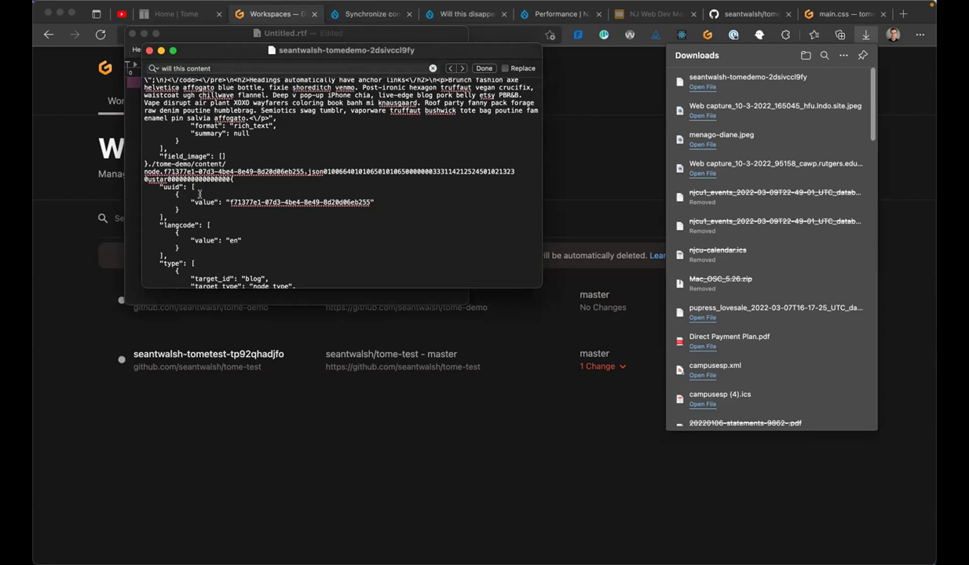
{"action": "scroll", "coordinate": [199, 193], "scroll_direction": "up", "scroll_amount": 10}
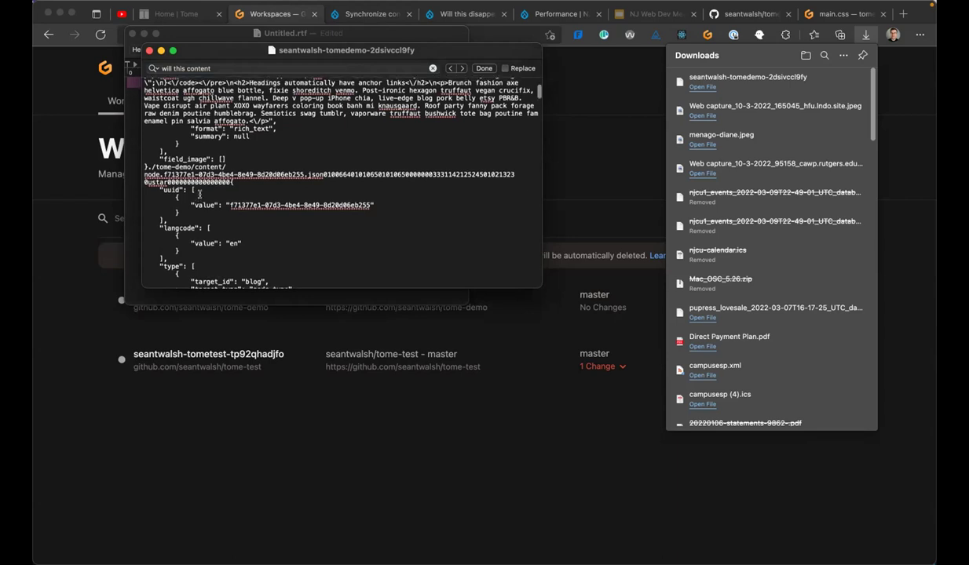
{"action": "scroll", "coordinate": [200, 195], "scroll_direction": "up", "scroll_amount": 5}
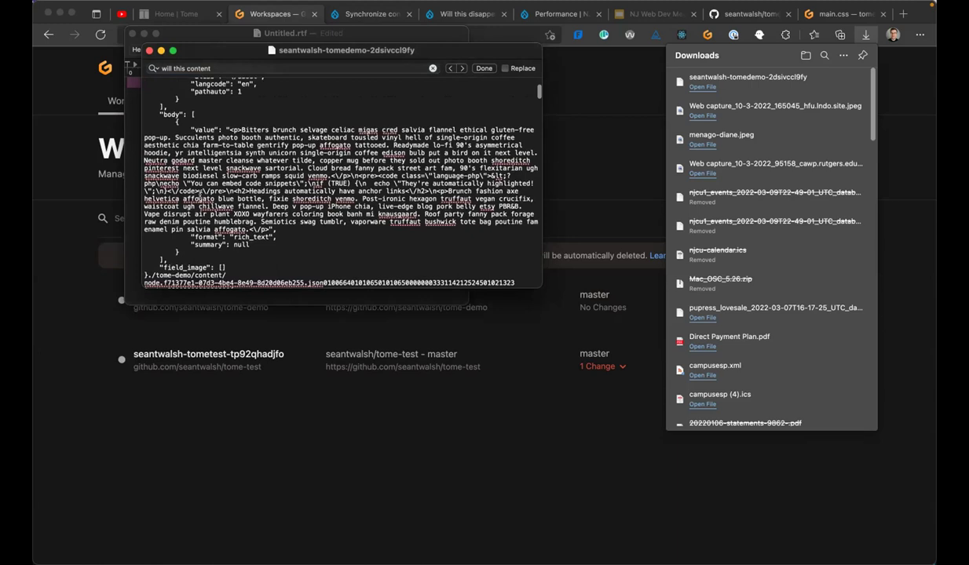
{"action": "scroll", "coordinate": [200, 193], "scroll_direction": "up", "scroll_amount": 6}
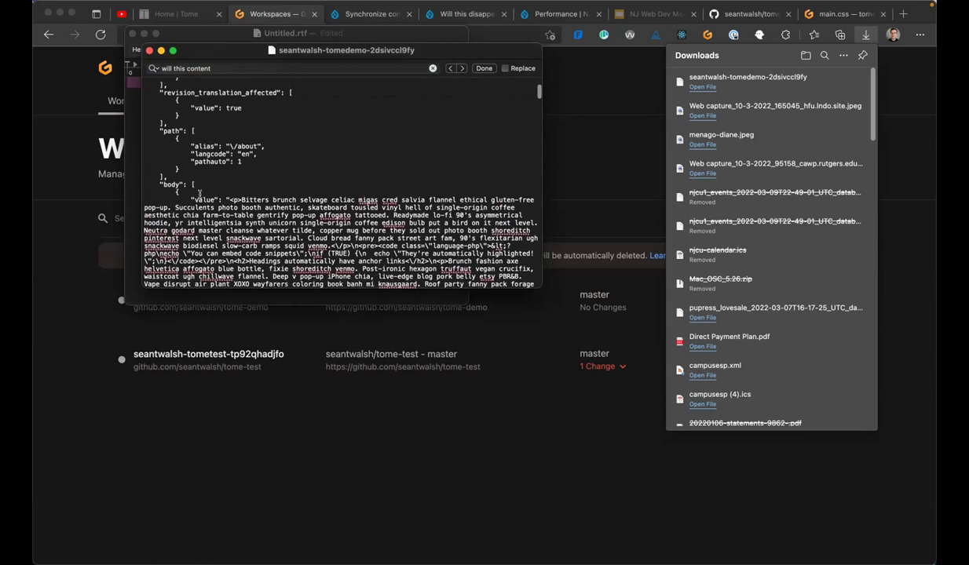
{"action": "scroll", "coordinate": [199, 193], "scroll_direction": "up", "scroll_amount": 8}
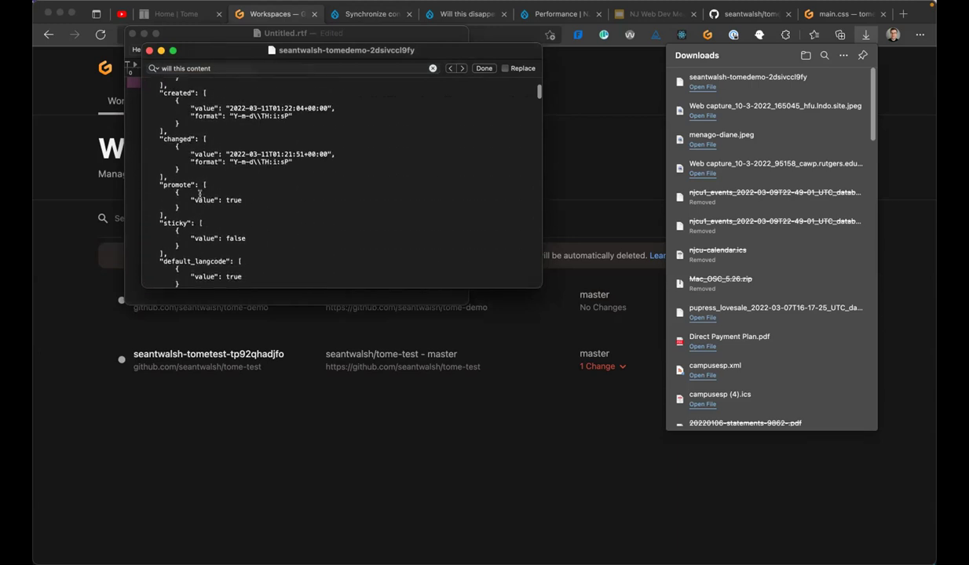
{"action": "scroll", "coordinate": [199, 193], "scroll_direction": "up", "scroll_amount": 5}
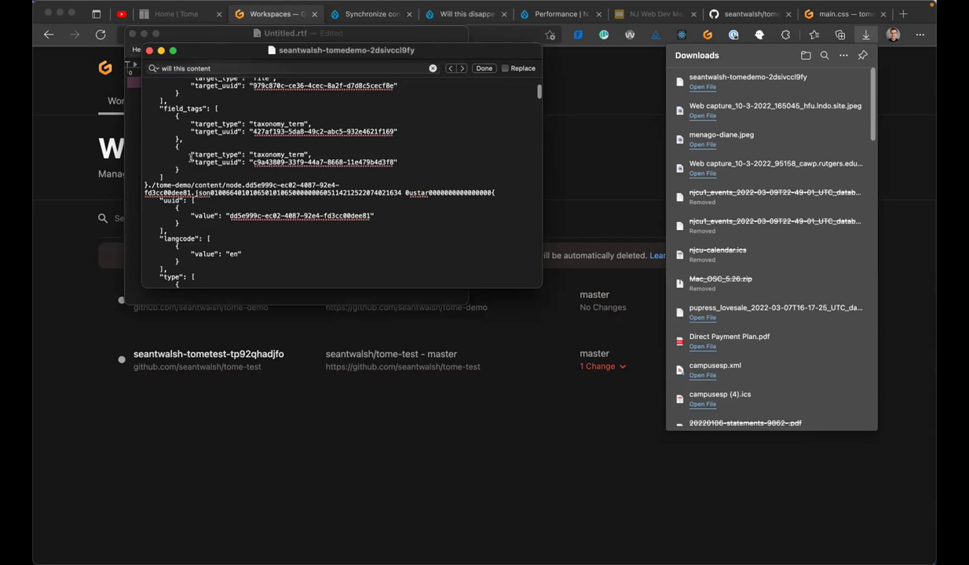
{"action": "left_click", "coordinate": [170, 68]}
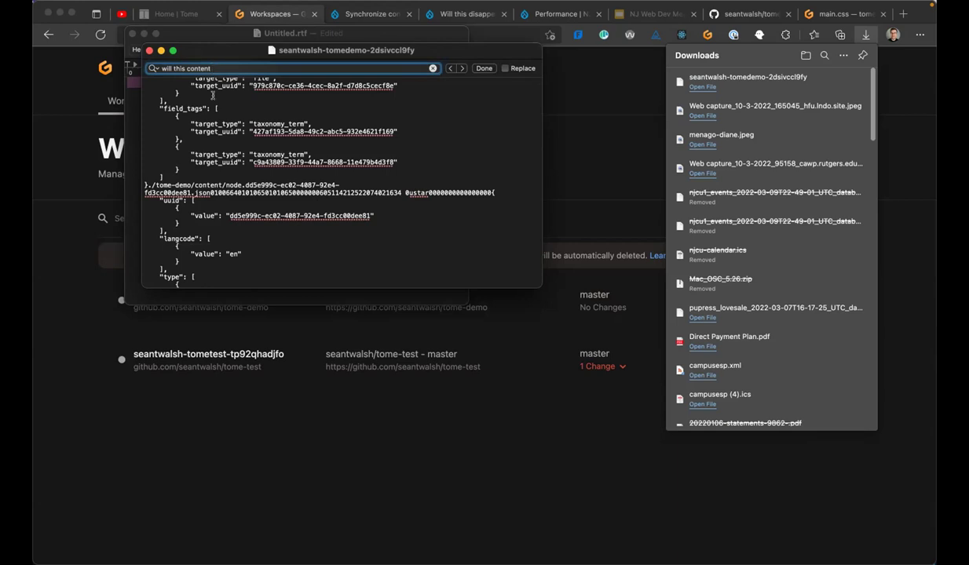
Close the downloaded workspace file and discard the unsaved Untitled.rtf document
{"action": "left_click", "coordinate": [148, 51]}
{"action": "left_click", "coordinate": [132, 33]}
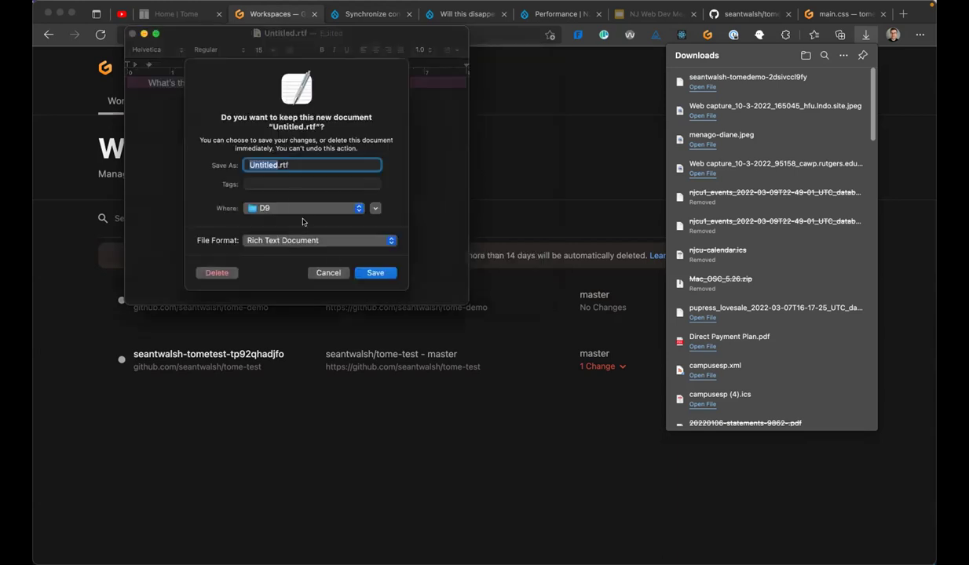
{"action": "left_click", "coordinate": [227, 273]}
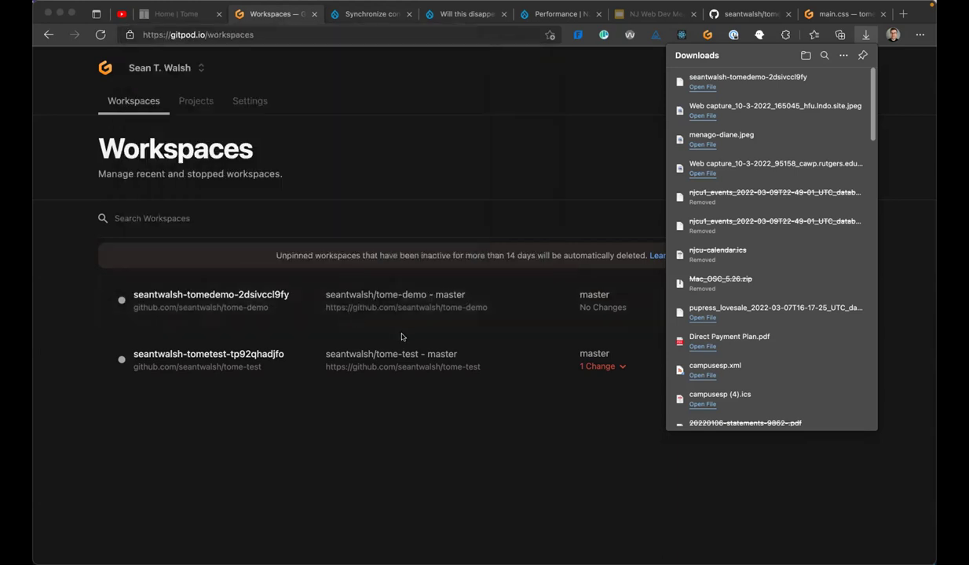
Dismiss the browser's downloads list and pin the tome-demo workspace on the Gitpod dashboard
{"action": "left_click", "coordinate": [476, 227]}
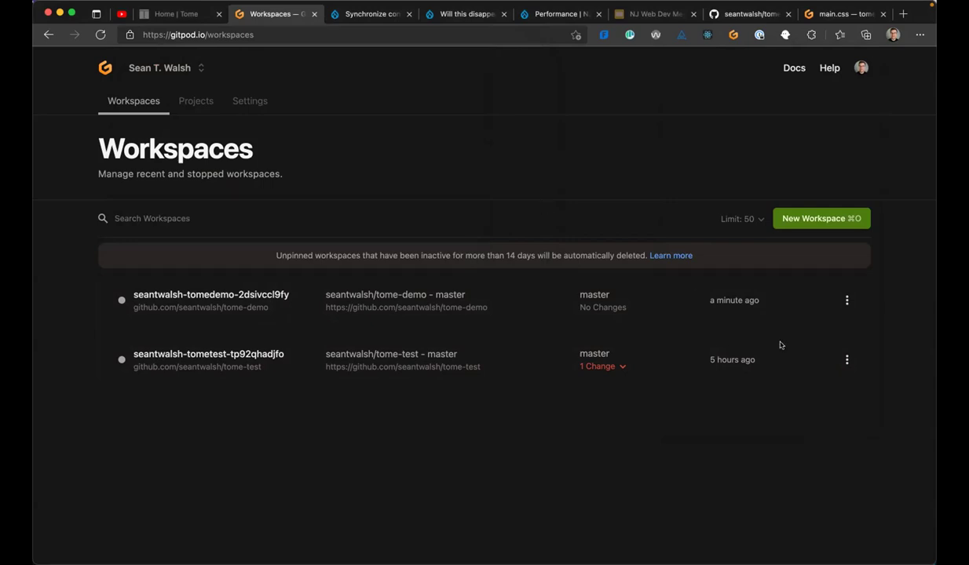
{"action": "left_click", "coordinate": [845, 301]}
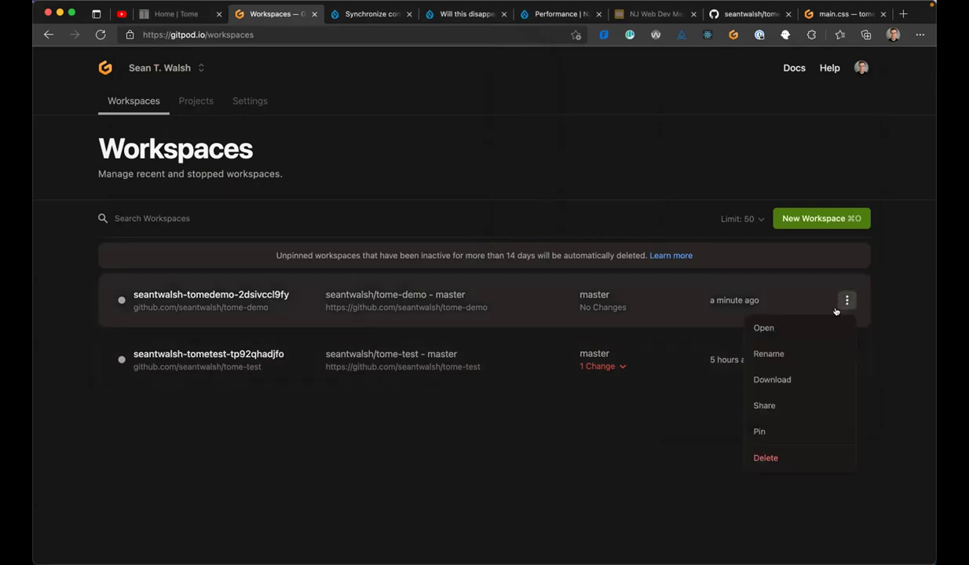
{"action": "left_click", "coordinate": [760, 431]}
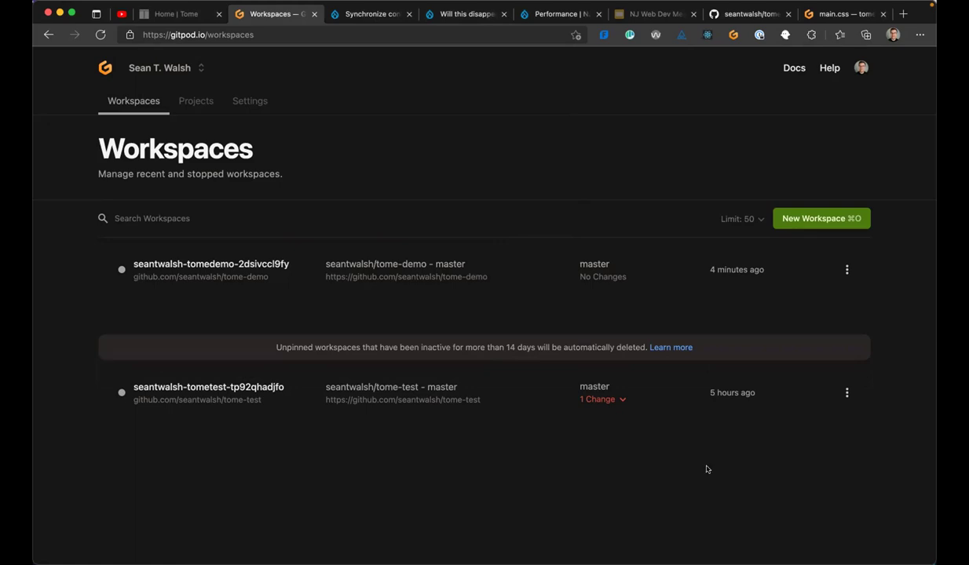
Delete the unpinned tome-test workspace from the Gitpod dashboard and confirm the deletion
{"action": "left_click", "coordinate": [846, 394]}
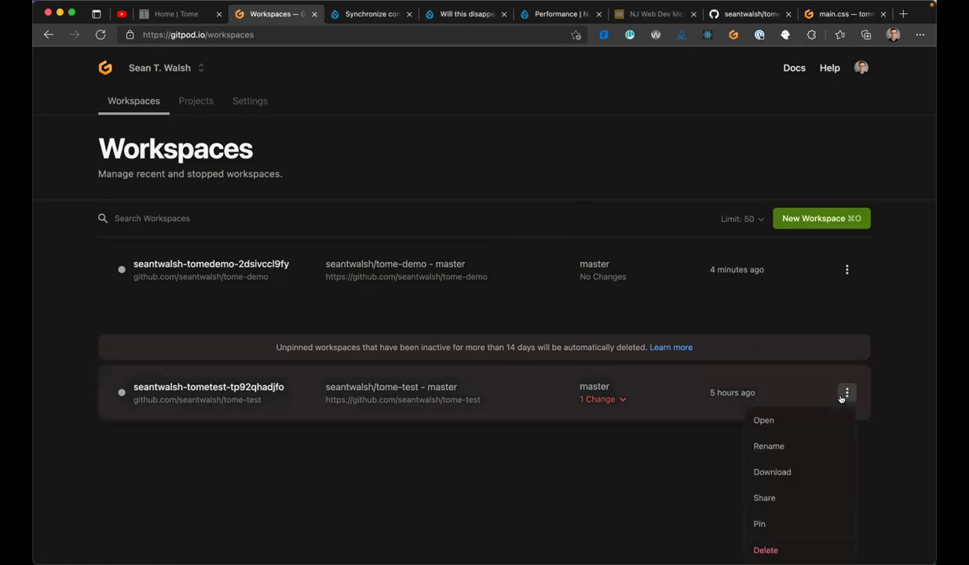
{"action": "left_click", "coordinate": [785, 550]}
{"action": "left_click", "coordinate": [554, 375]}
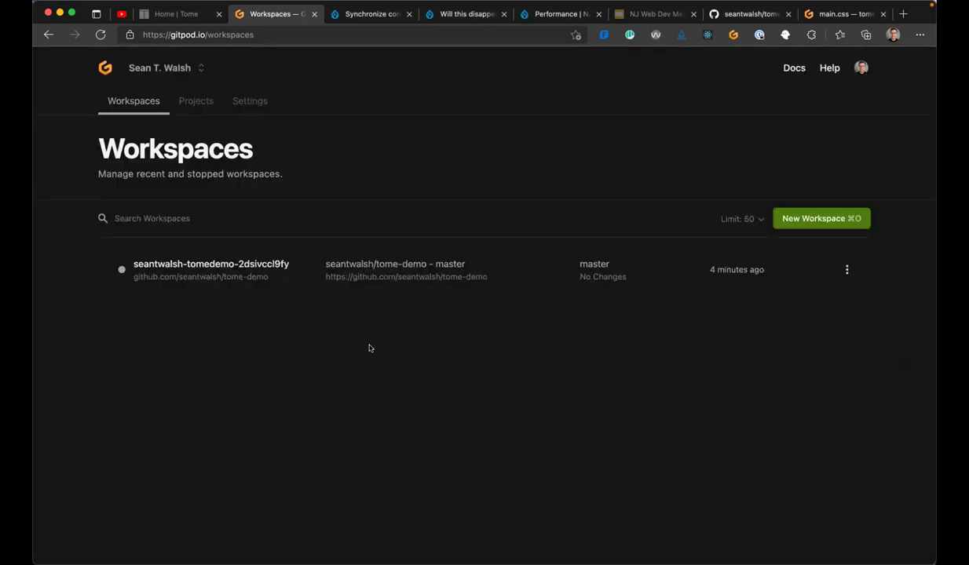